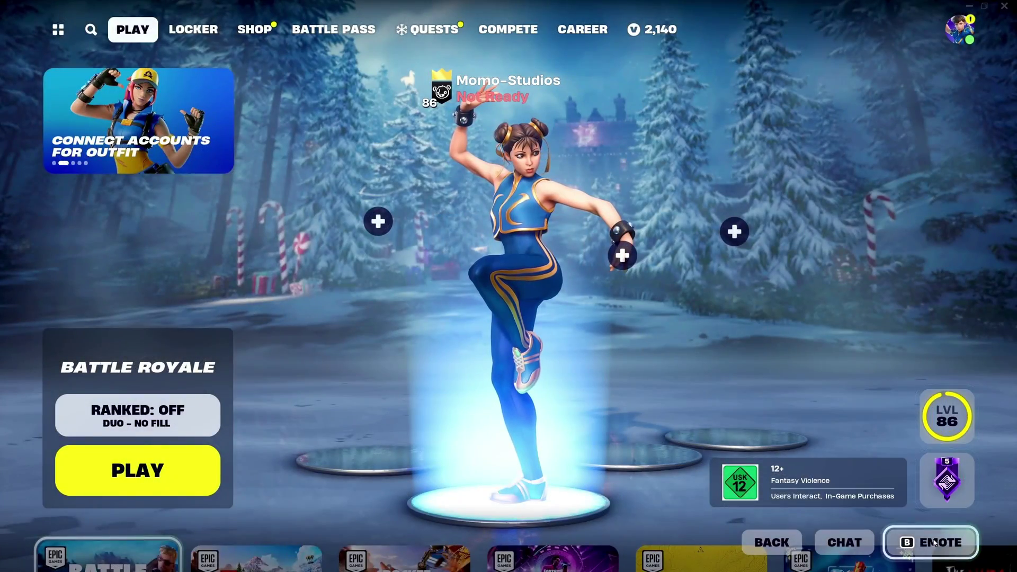
# Play the Laser Focused emote, then switch Chun-Li's outfit to her Chun-Li style
pyautogui.click(935, 543)
pyautogui.click(659, 227)
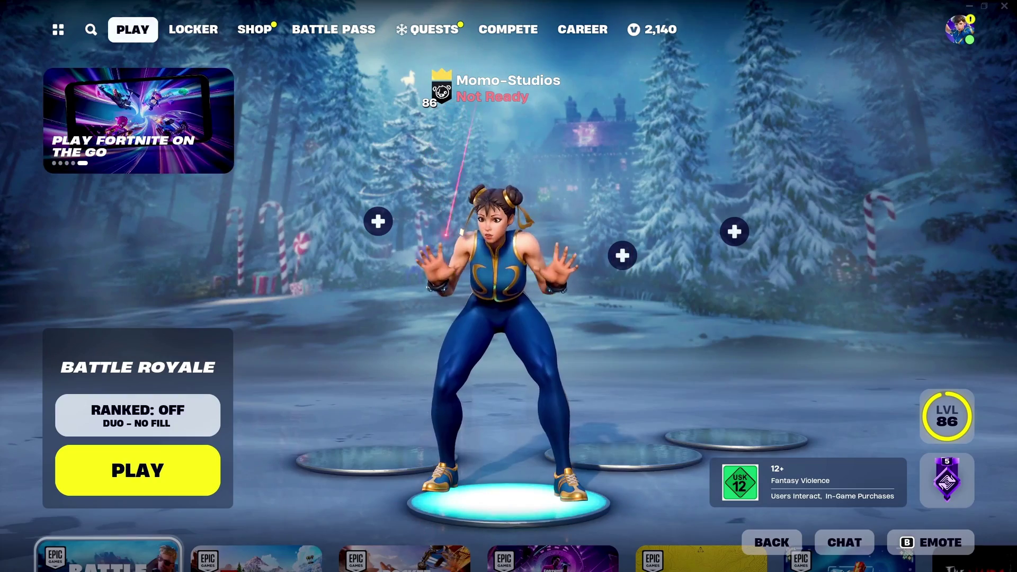
pyautogui.click(497, 254)
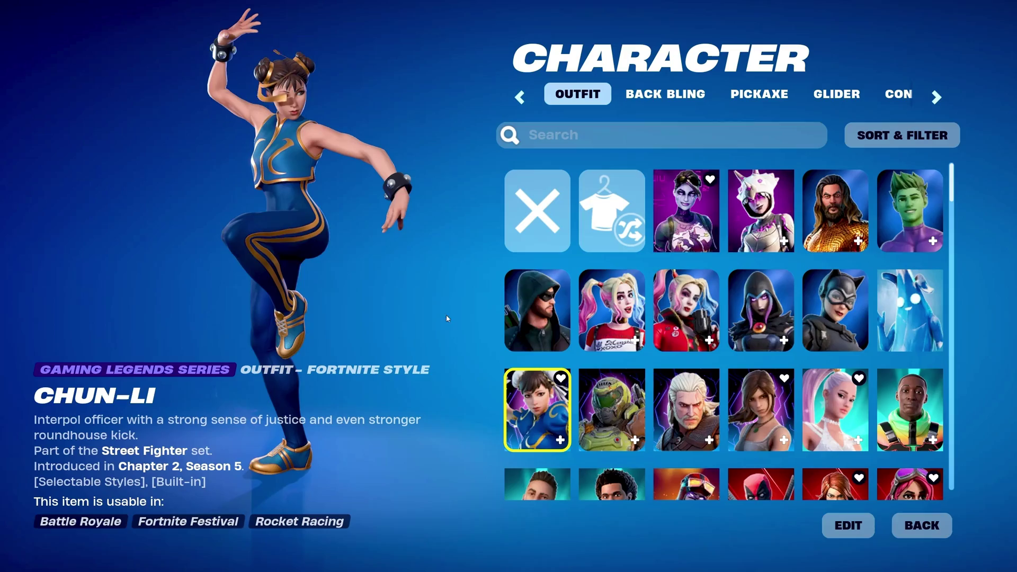
pyautogui.click(848, 525)
pyautogui.click(545, 169)
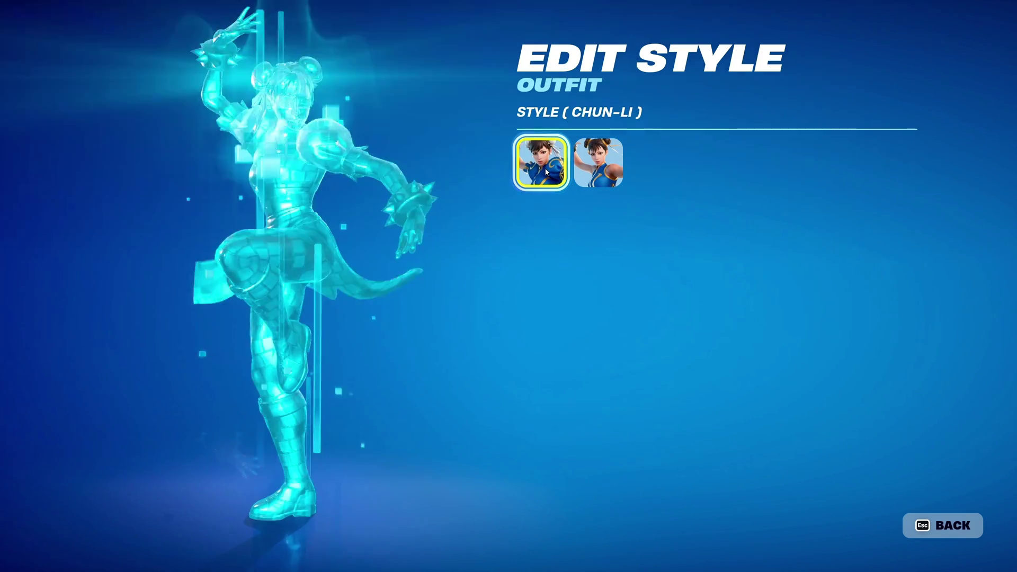
pyautogui.click(941, 525)
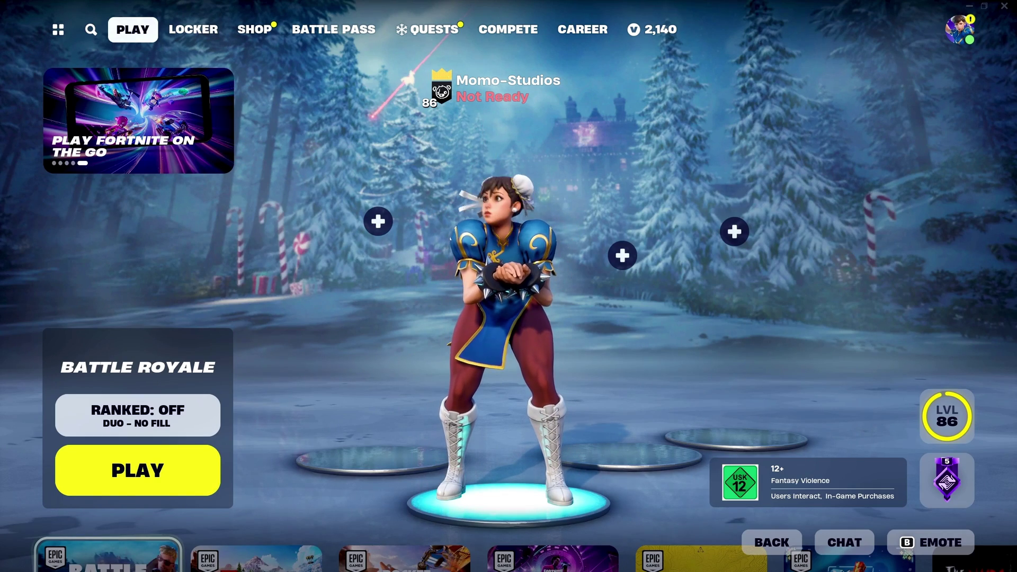
# Go to the Game settings category and scroll down to the Replays section
pyautogui.press('Escape')
pyautogui.click(794, 106)
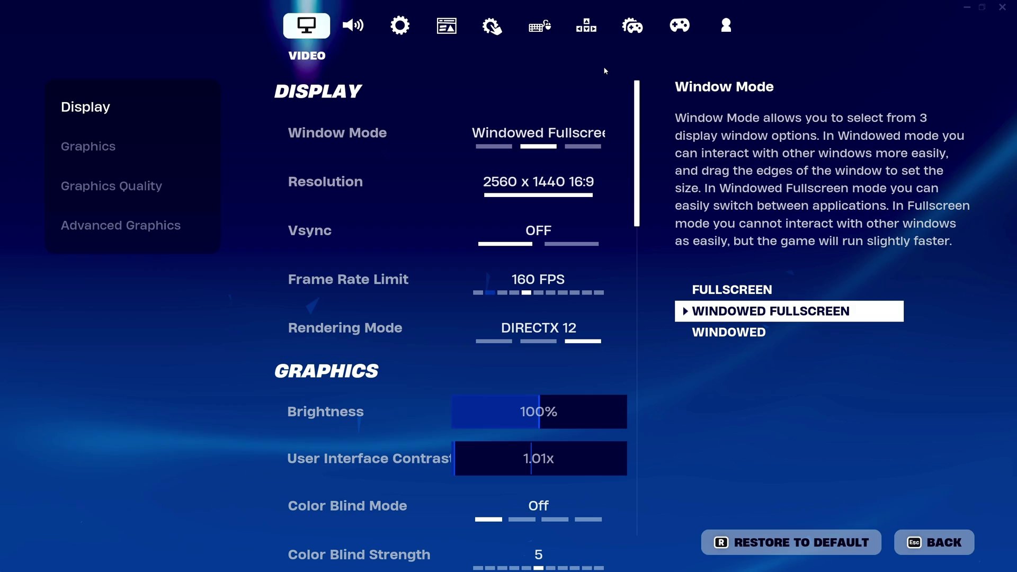
pyautogui.click(400, 26)
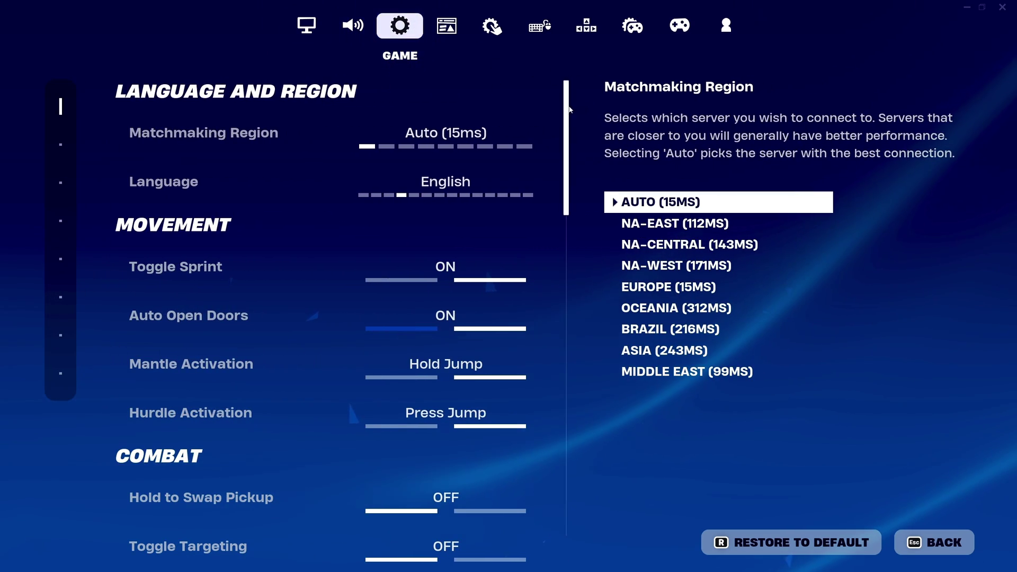
pyautogui.moveTo(569, 109); pyautogui.dragTo(557, 403)
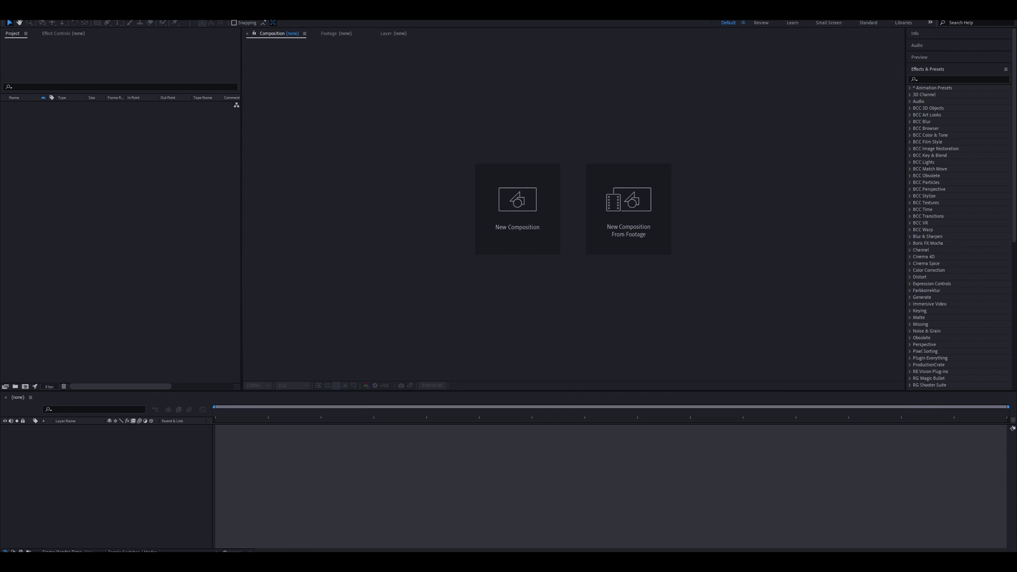
# Create a new composition with the aspect ratio unlocked, 1080 wide by 1920 high
pyautogui.click(544, 249)
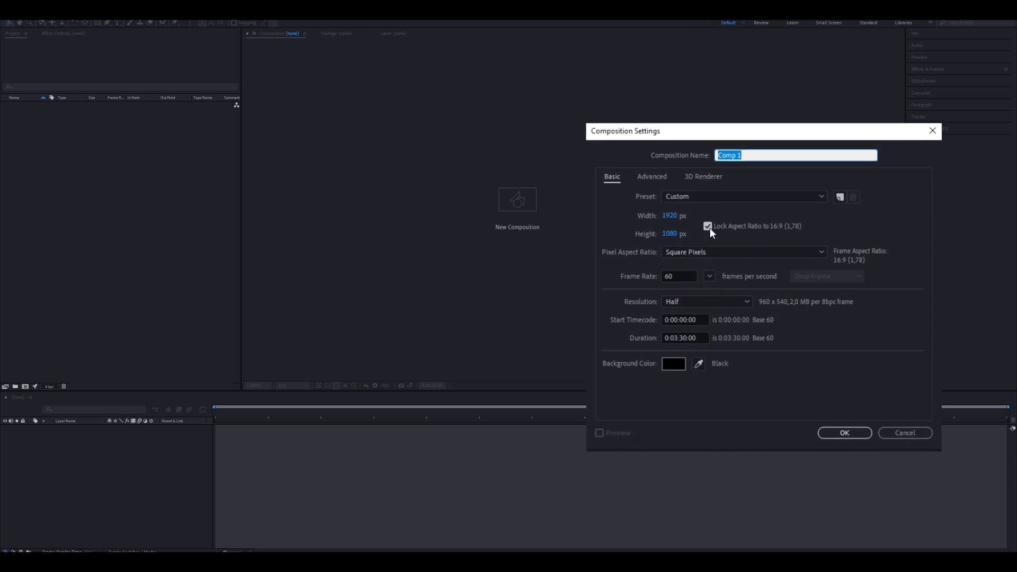
pyautogui.click(702, 224)
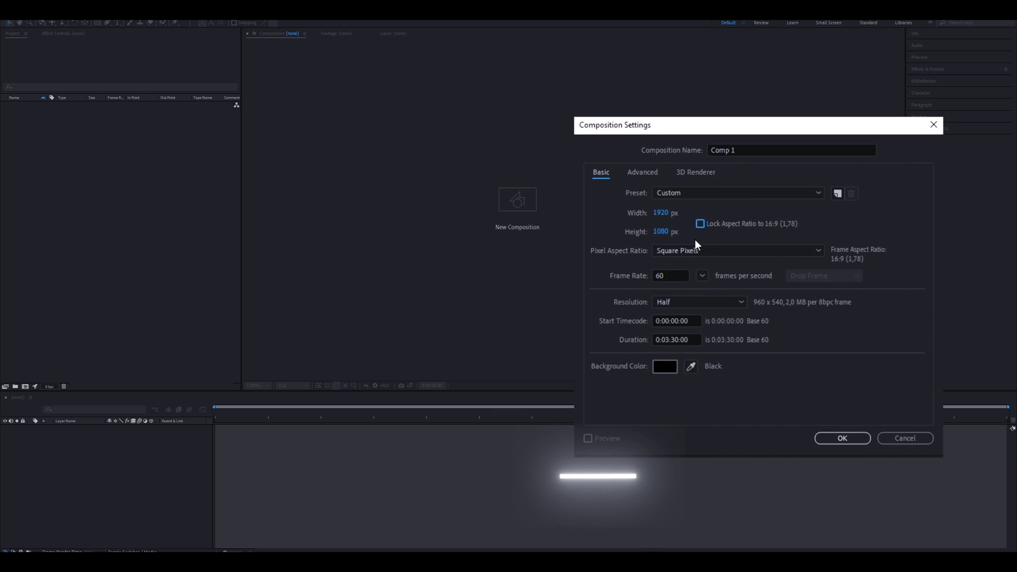
pyautogui.click(661, 213)
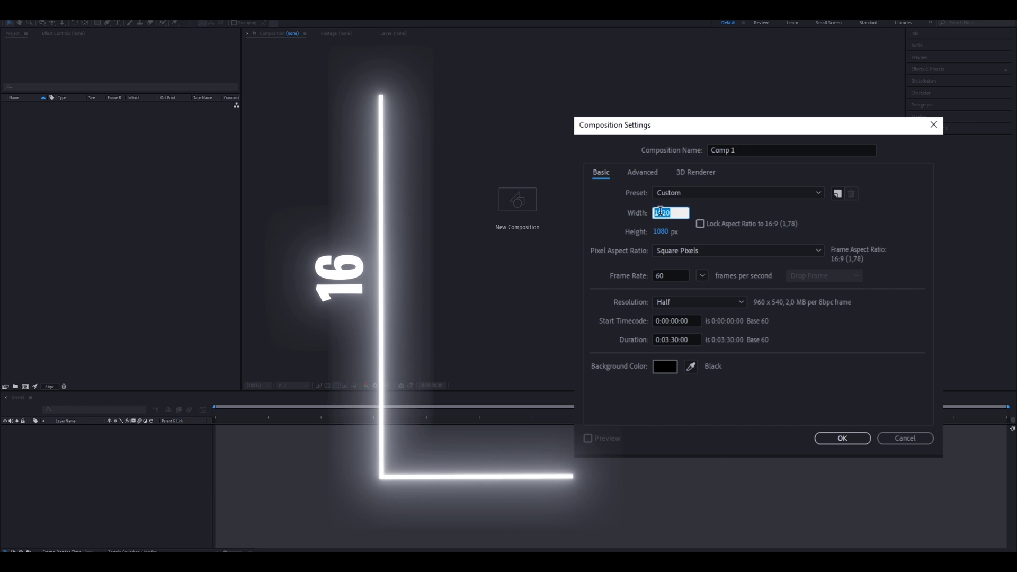
pyautogui.write('1080')
pyautogui.click(624, 214)
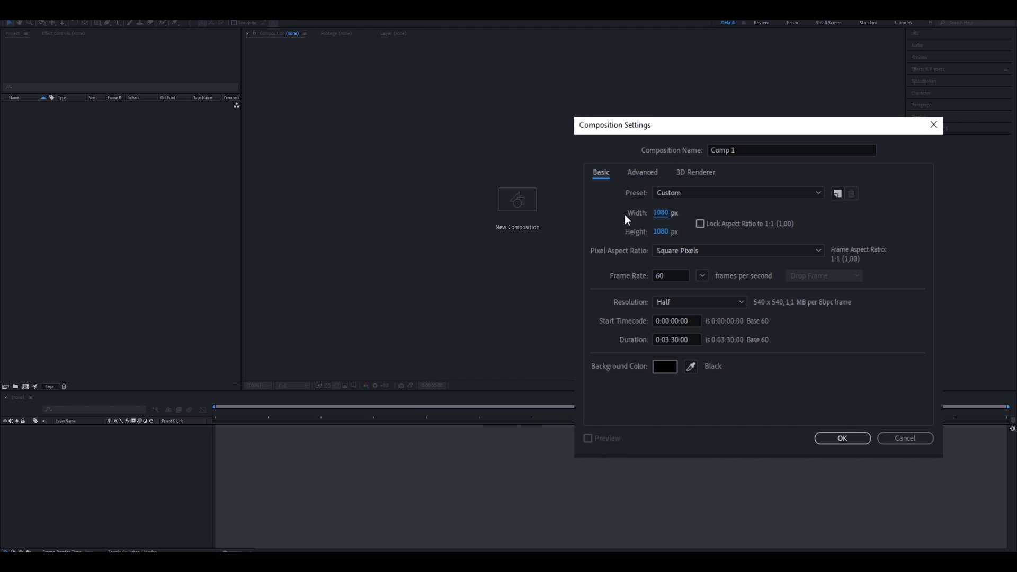
pyautogui.write('1920')
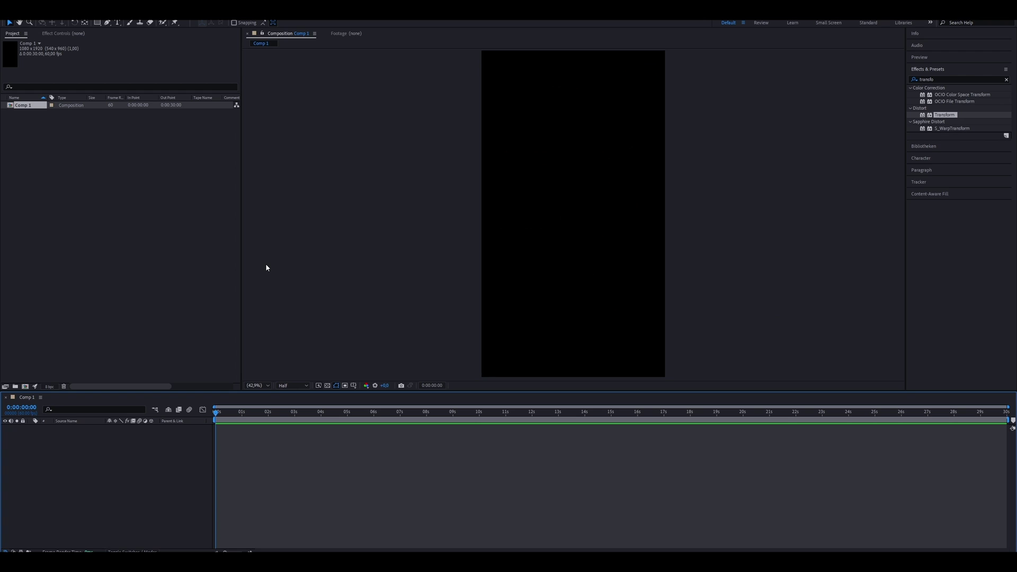
# Import the two 2024.01.01 Chun-Li emote clips into the project
pyautogui.doubleClick(114, 185)
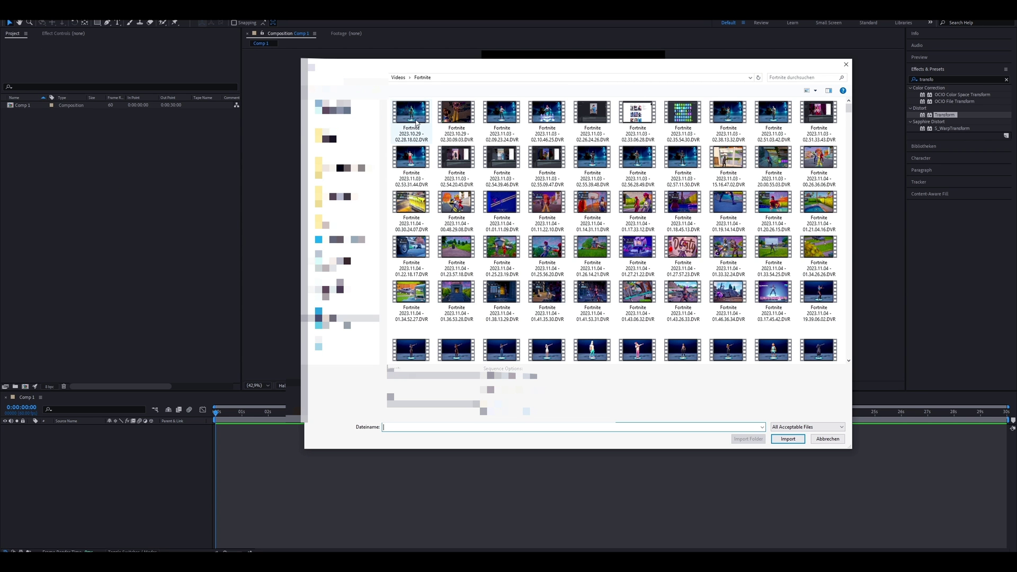
pyautogui.moveTo(389, 129); pyautogui.dragTo(460, 143)
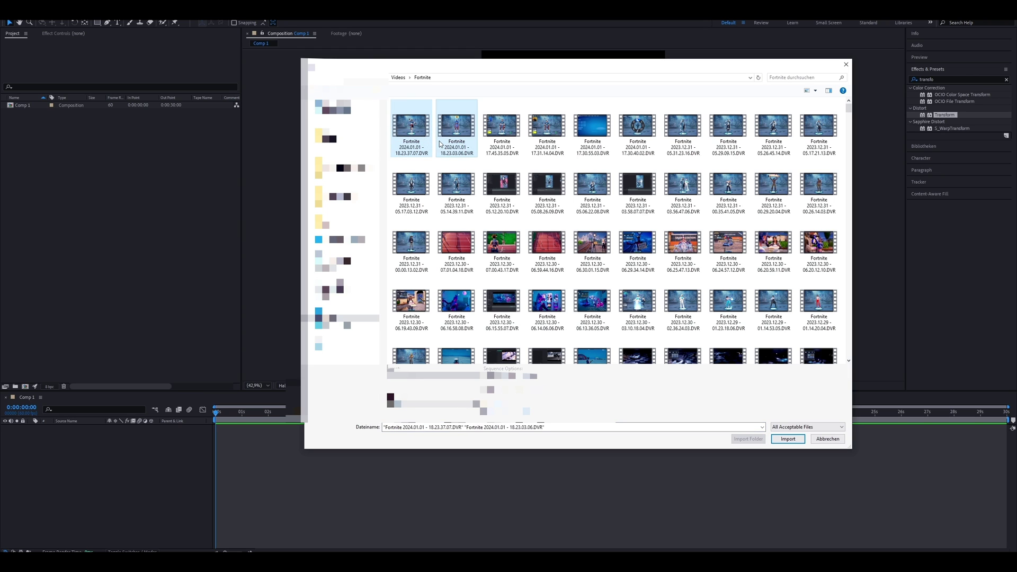
pyautogui.click(787, 439)
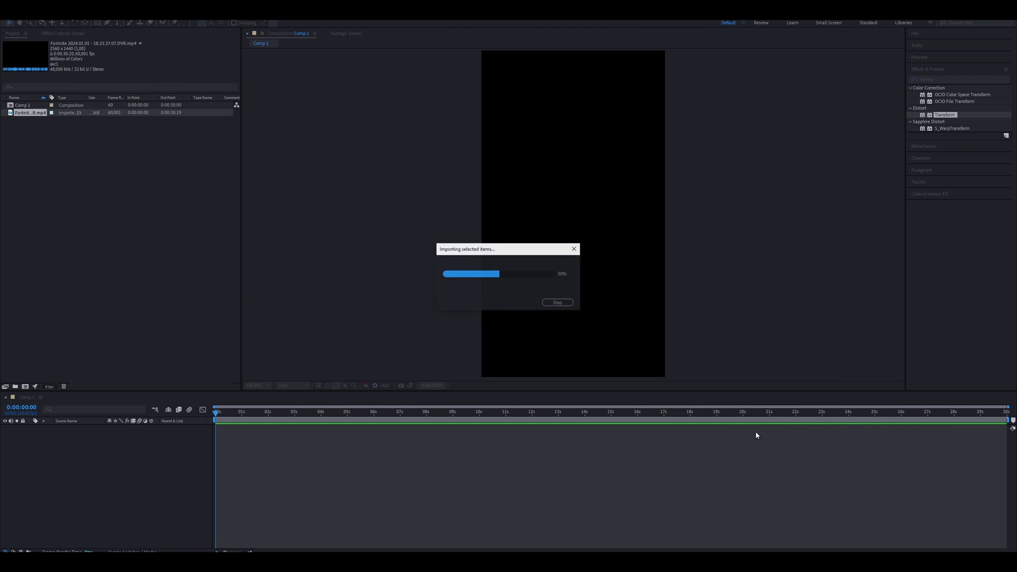
# Preview the emote clips around 22 and 16 seconds, then play the Villain music track
pyautogui.doubleClick(35, 114)
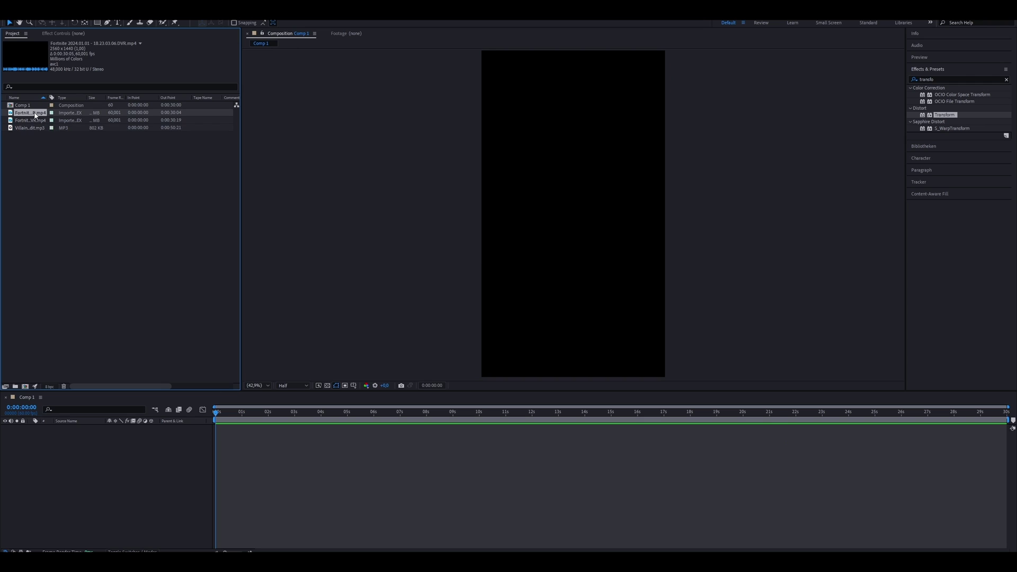
pyautogui.click(730, 368)
pyautogui.press('space')
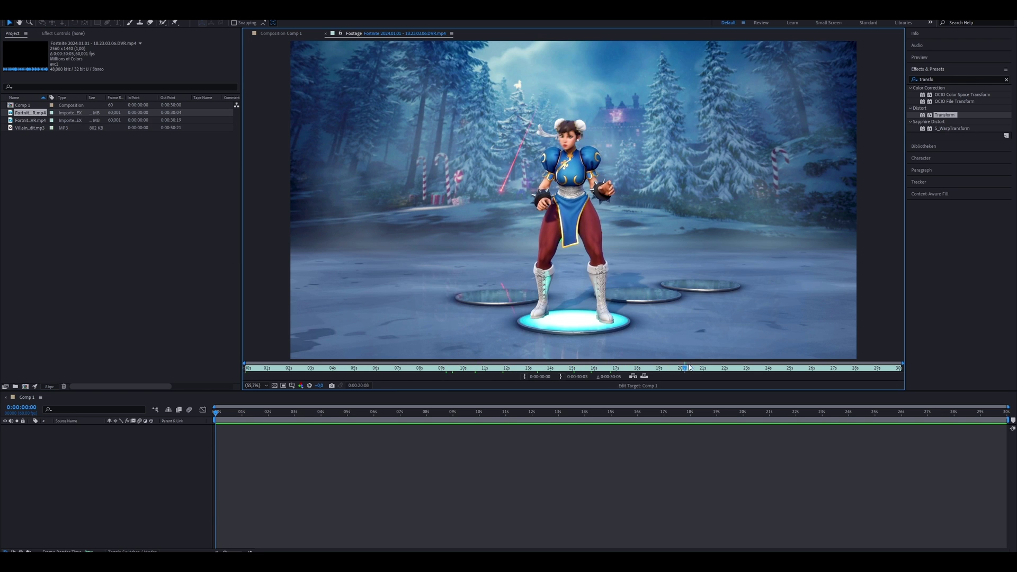
pyautogui.doubleClick(35, 119)
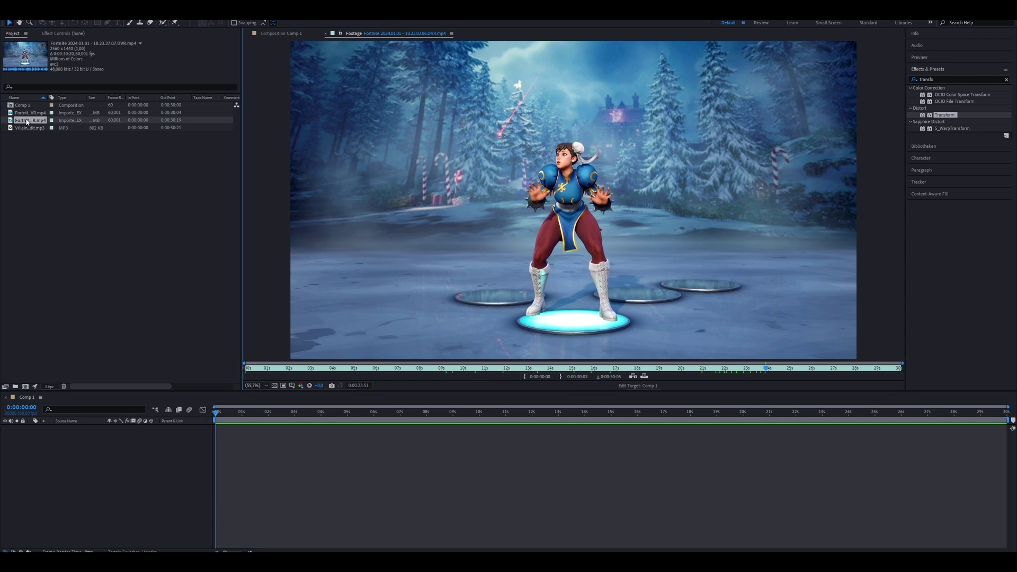
pyautogui.click(614, 368)
pyautogui.moveTo(616, 370); pyautogui.dragTo(728, 368)
pyautogui.click(28, 130)
pyautogui.doubleClick(28, 130)
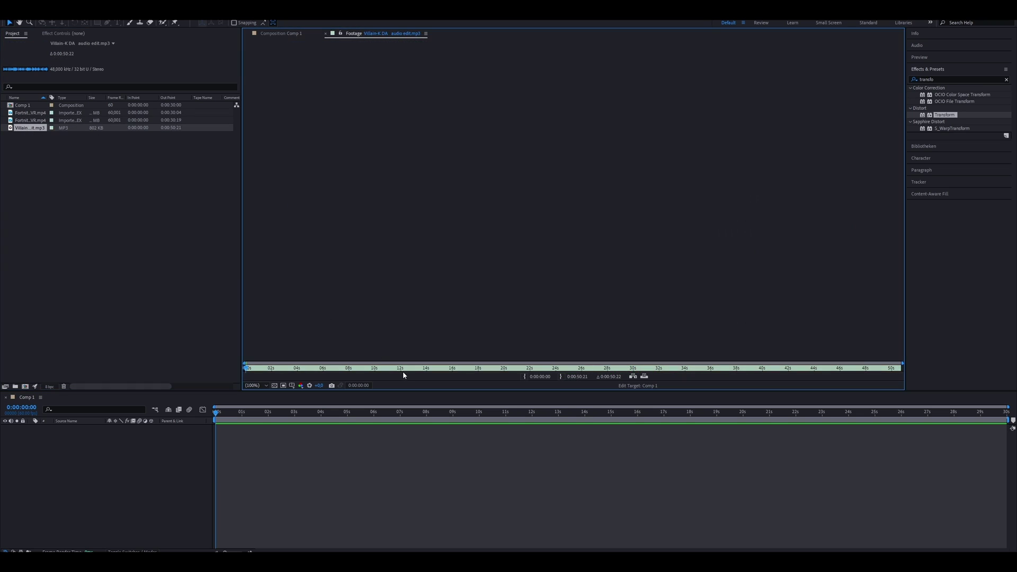
pyautogui.press('space')
# Trim the Villain-K DA track to 0:00:12:03–0:00:17:19 and drop it into Comp 1
pyautogui.click(361, 369)
pyautogui.click(414, 368)
pyautogui.click(525, 377)
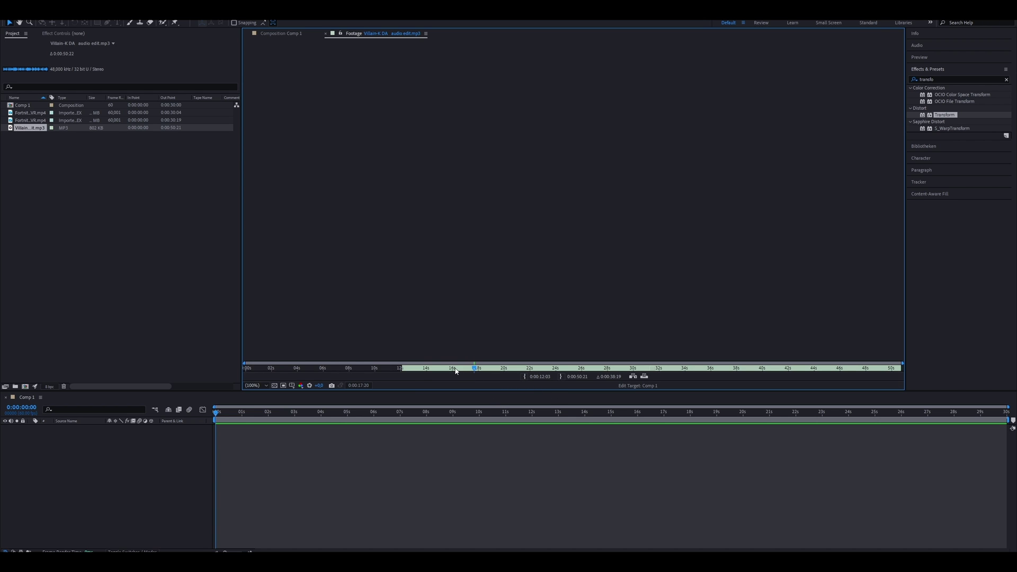
pyautogui.click(561, 377)
pyautogui.moveTo(34, 133); pyautogui.dragTo(216, 398)
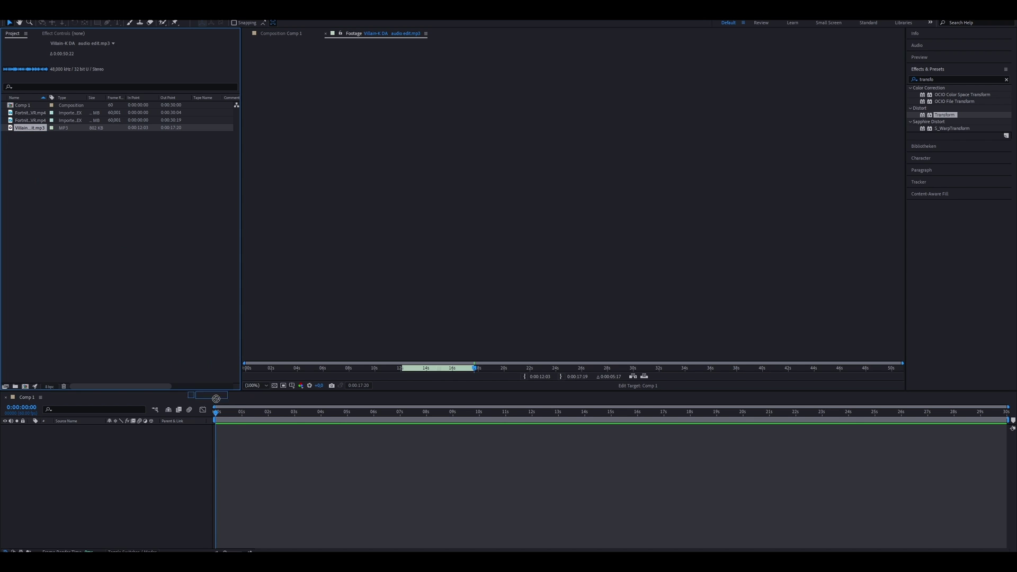
pyautogui.moveTo(246, 440); pyautogui.dragTo(220, 431)
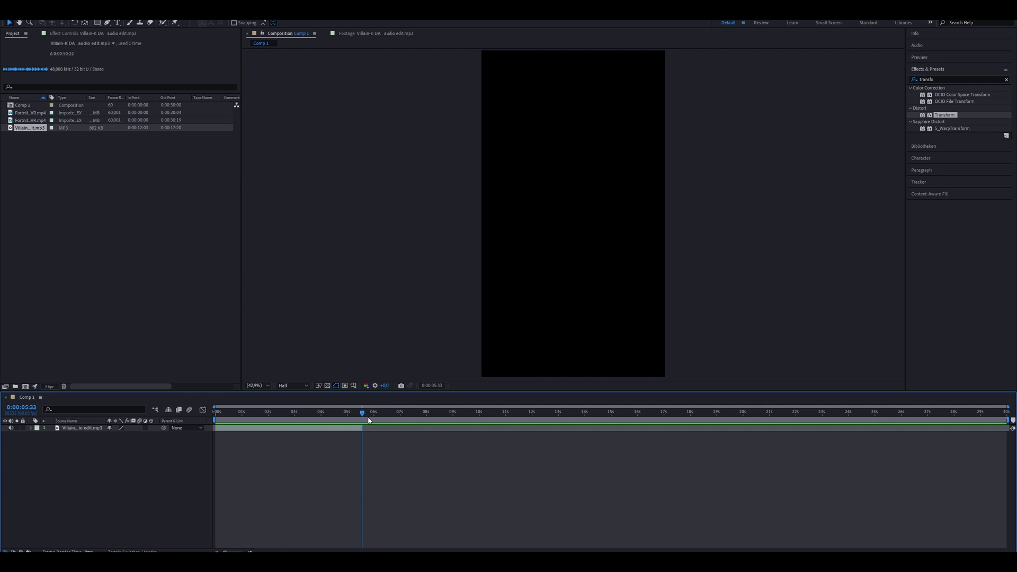
# End the work area at 5:30 and trim Comp 1 to the work area
pyautogui.moveTo(369, 420); pyautogui.dragTo(362, 418)
pyautogui.press('n')
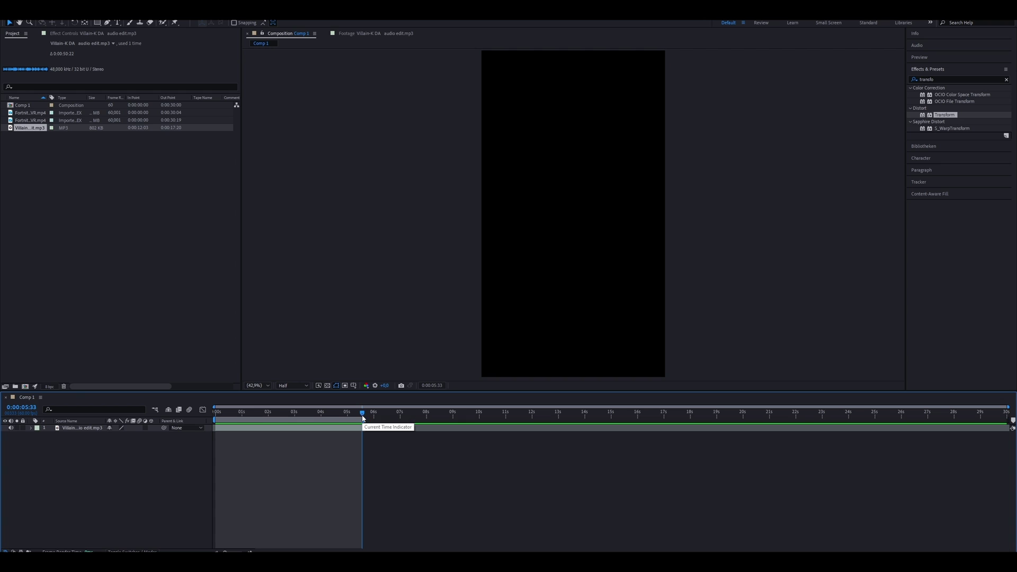
pyautogui.rightClick(333, 424)
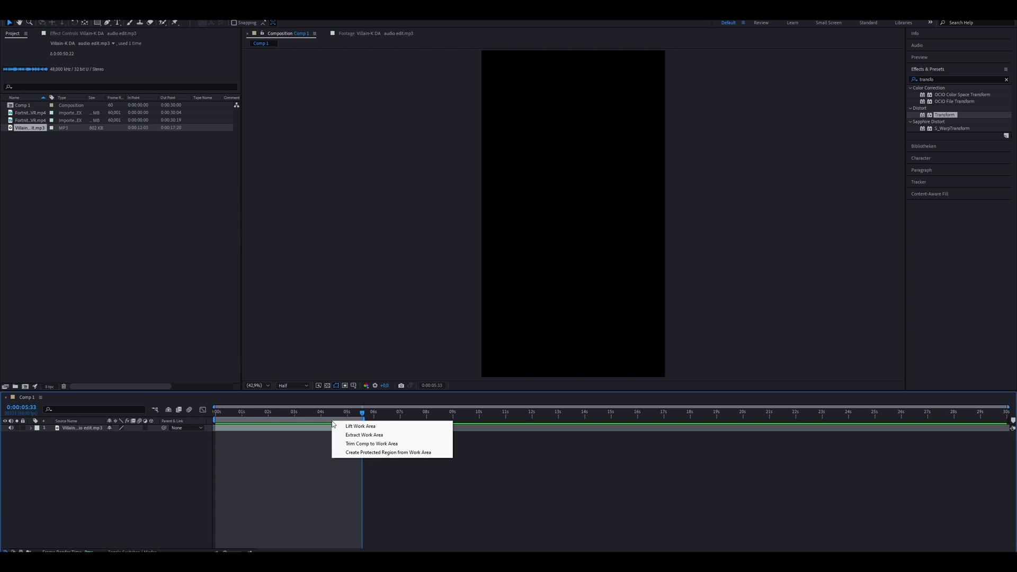
pyautogui.click(353, 444)
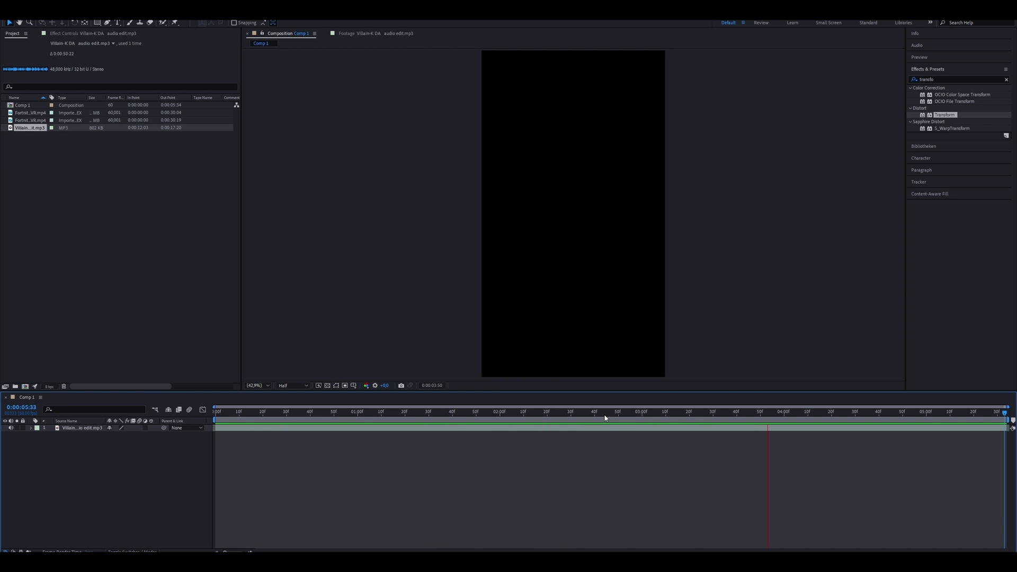
# Reveal the music's waveform and add a beat marker at 0:00:03:30
pyautogui.press('l')
pyautogui.press('l')
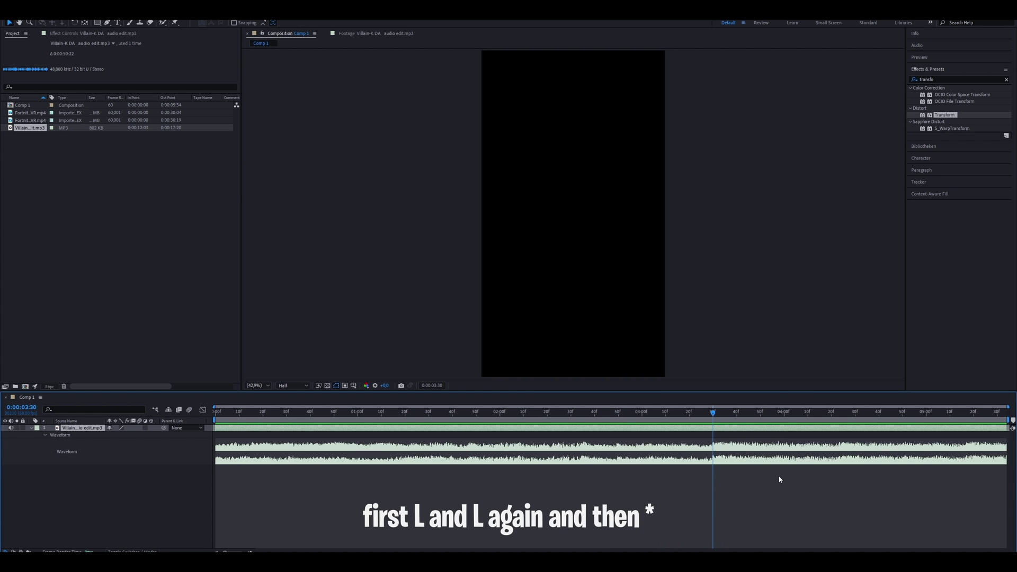
pyautogui.press('KP_Multiply')
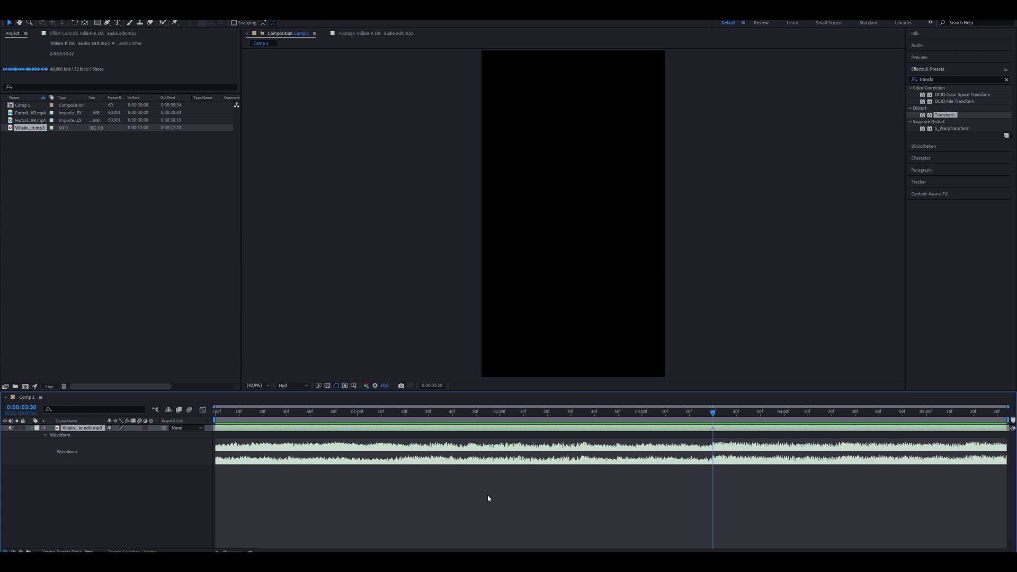
pyautogui.click(519, 502)
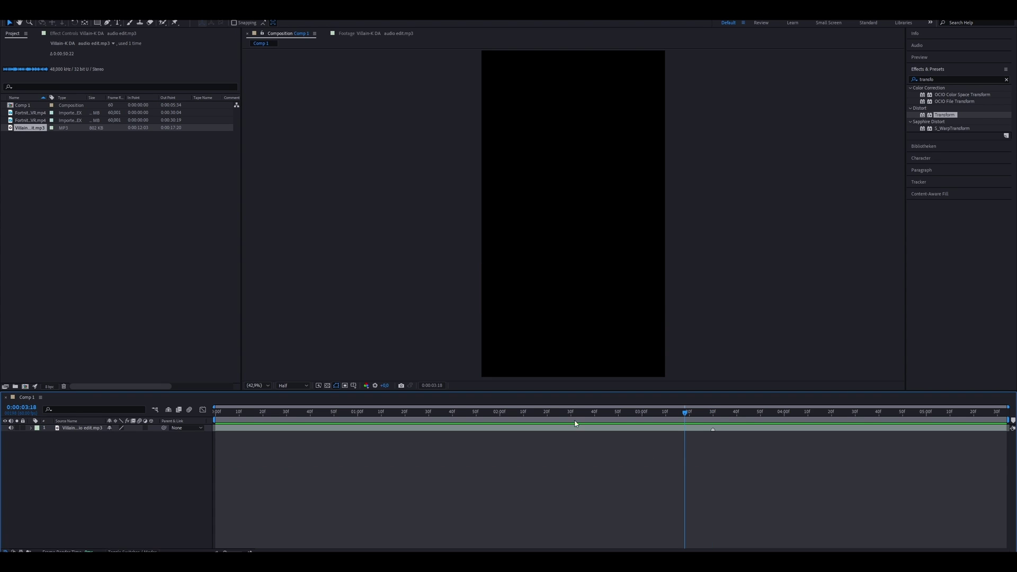
# Add the first clip from 0:00:25:15, extend it back to about 1:06, and cut it at 3:30
pyautogui.doubleClick(26, 122)
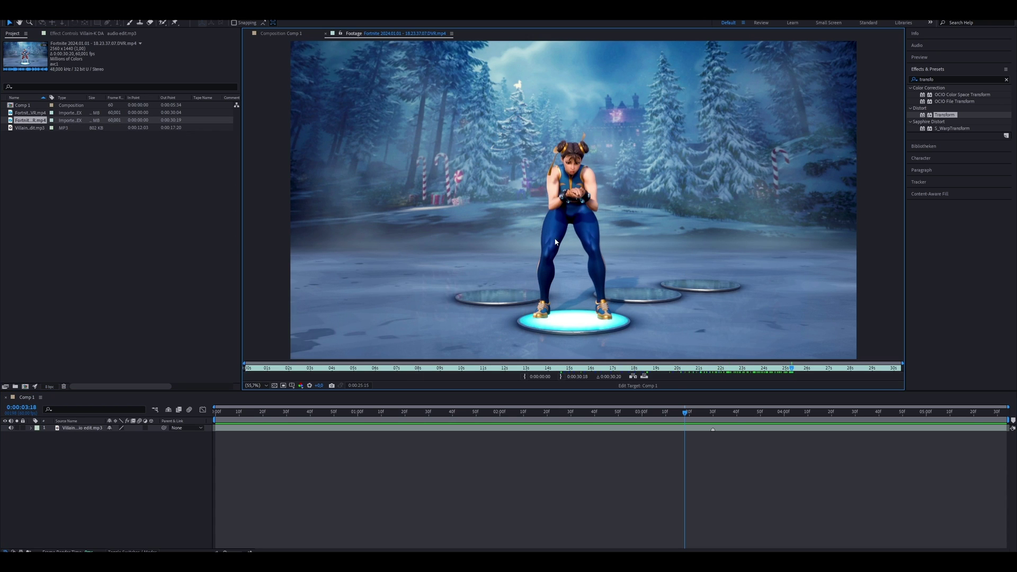
pyautogui.click(525, 377)
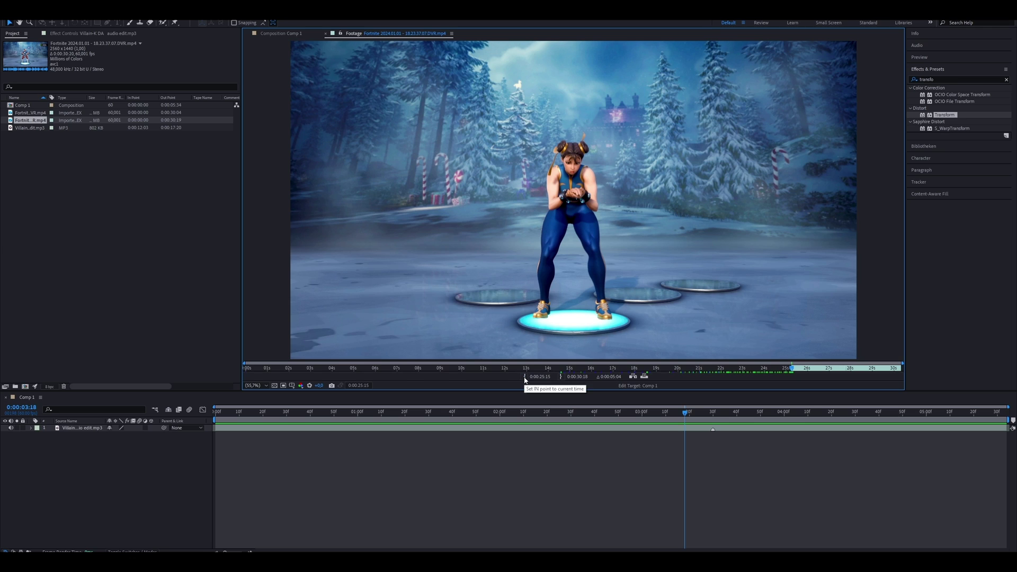
pyautogui.moveTo(25, 121); pyautogui.dragTo(628, 422)
pyautogui.moveTo(724, 430); pyautogui.dragTo(714, 433)
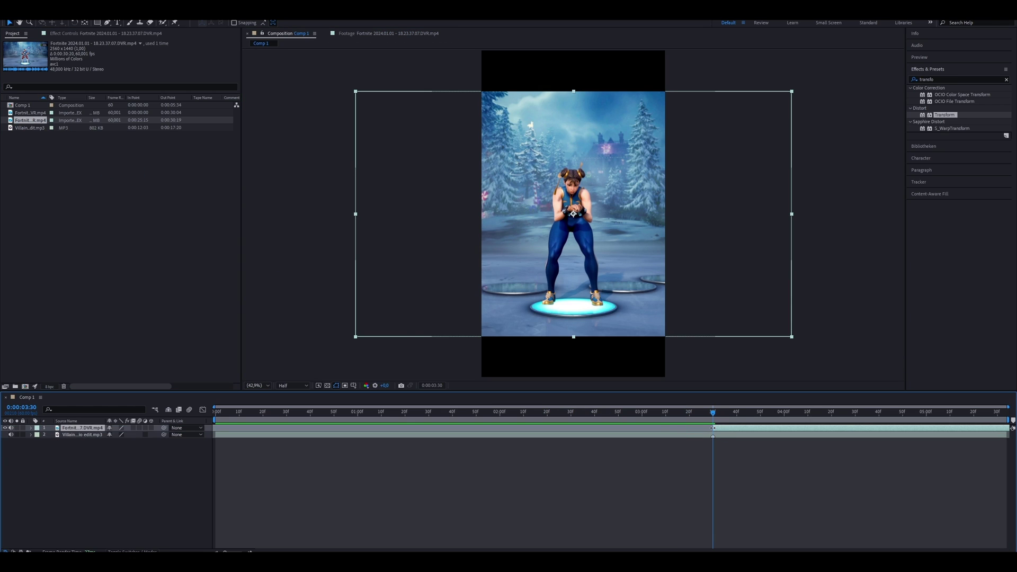
pyautogui.moveTo(712, 427); pyautogui.dragTo(335, 435)
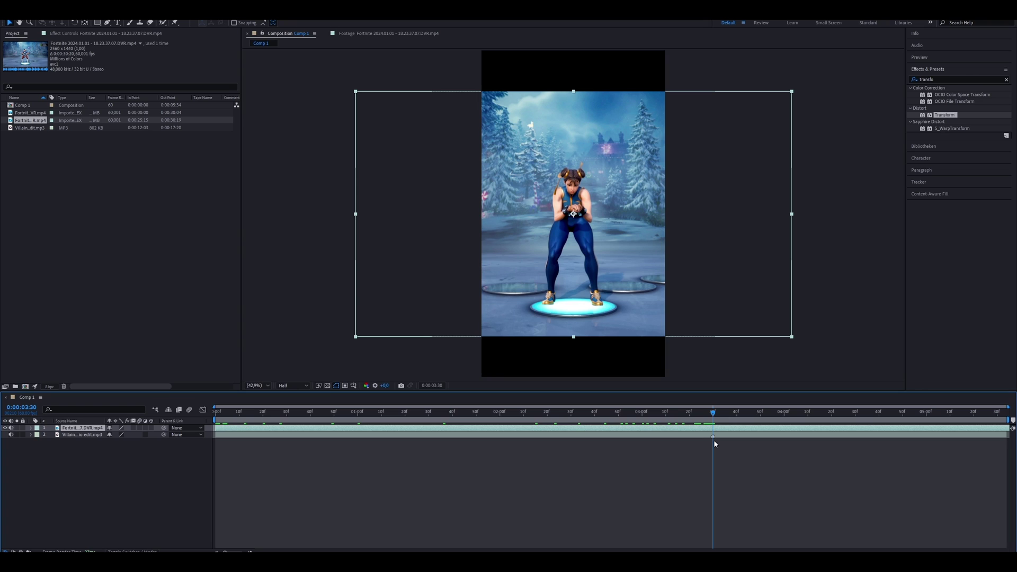
pyautogui.hotkey('ctrl', 'shift', 'd')
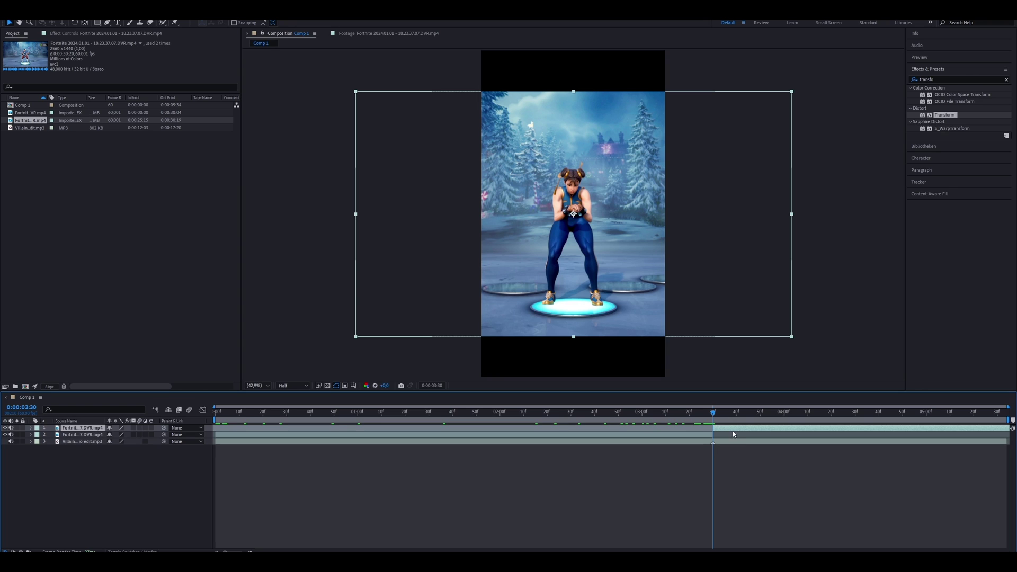
pyautogui.moveTo(724, 420); pyautogui.dragTo(816, 430)
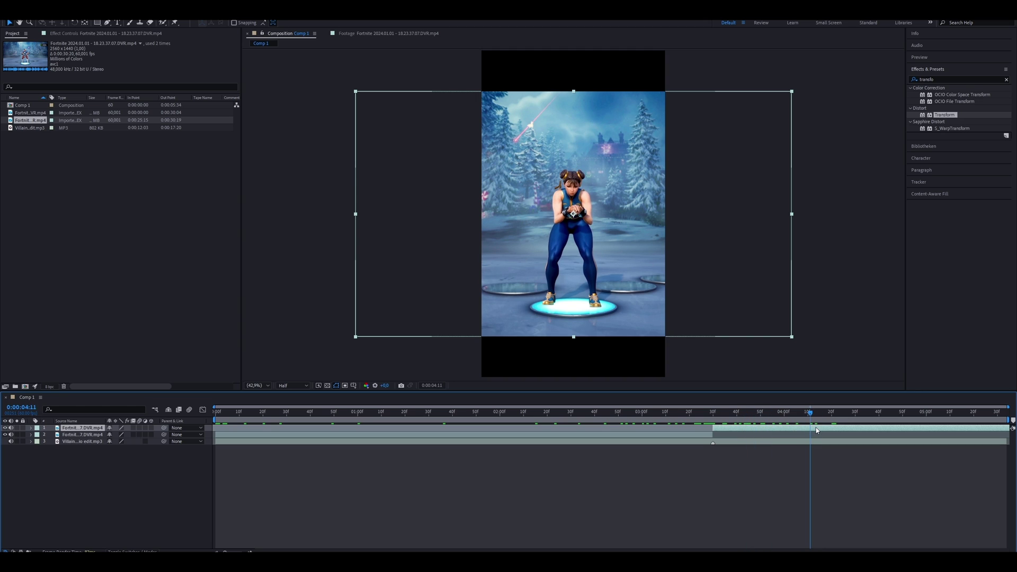
pyautogui.press('Delete')
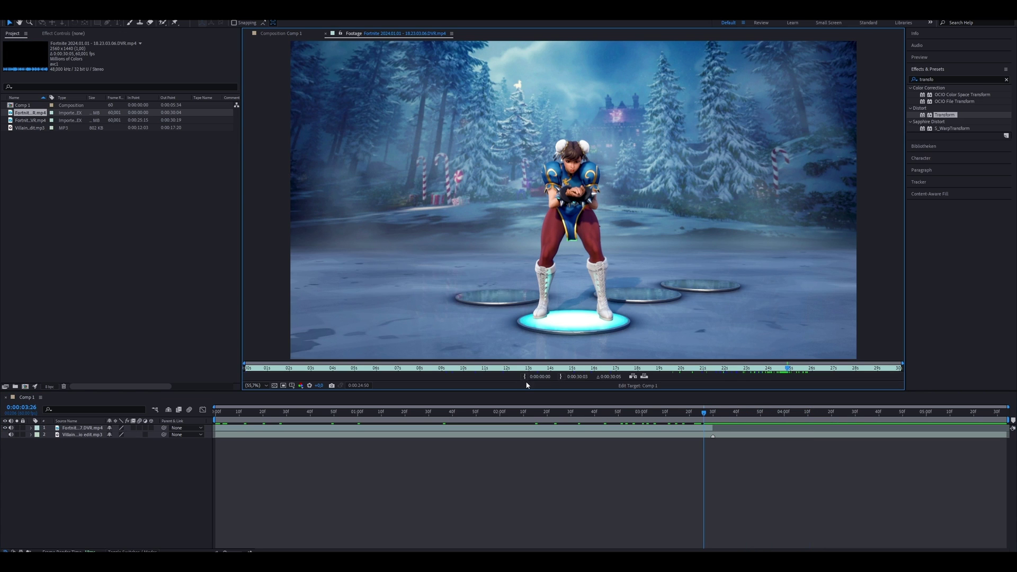
# Add the second clip starting at 0:00:24:50 and preview the cut around 3:15
pyautogui.click(524, 376)
pyautogui.moveTo(33, 116); pyautogui.dragTo(678, 422)
pyautogui.click(688, 450)
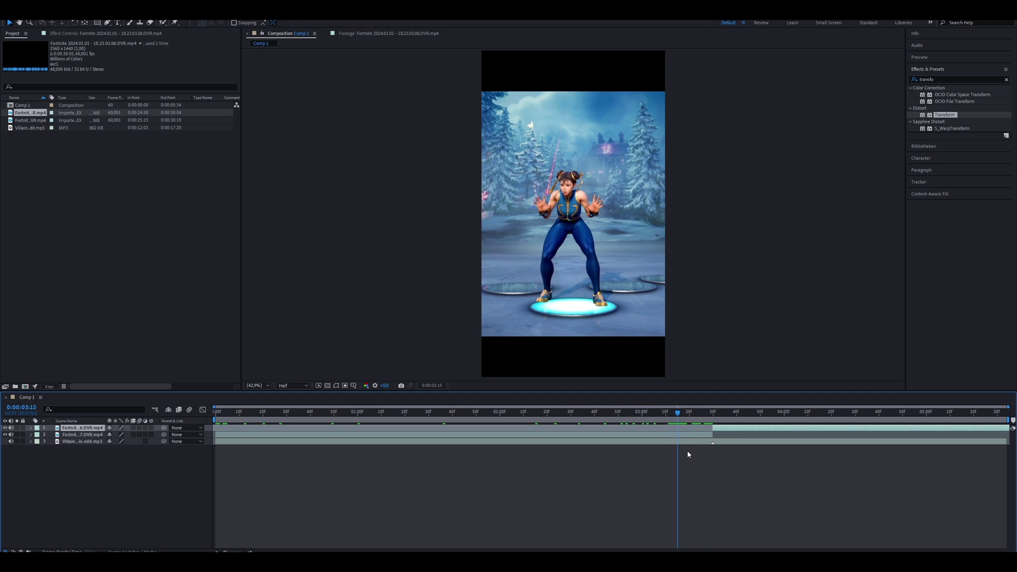
pyautogui.click(677, 420)
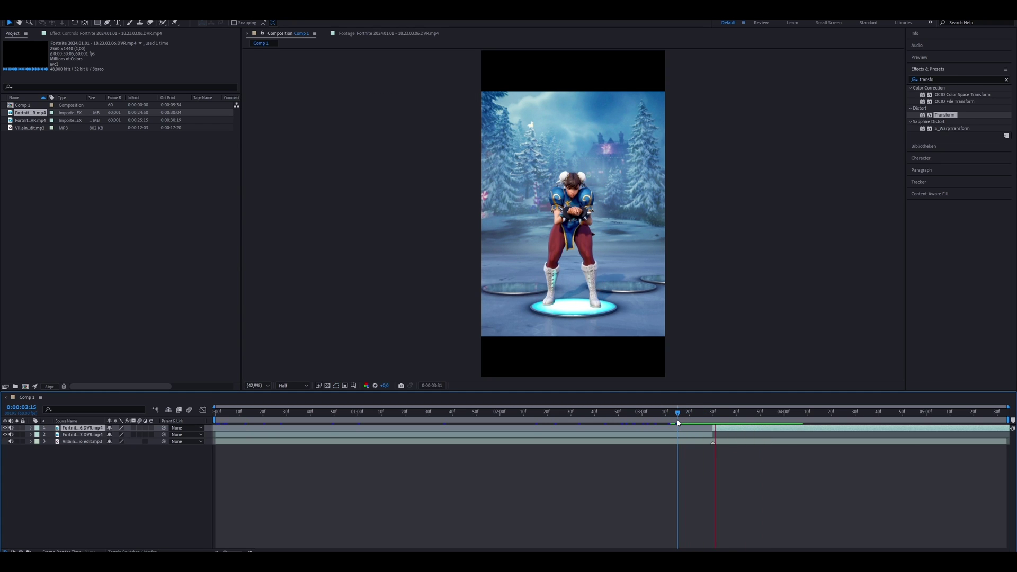
pyautogui.click(702, 419)
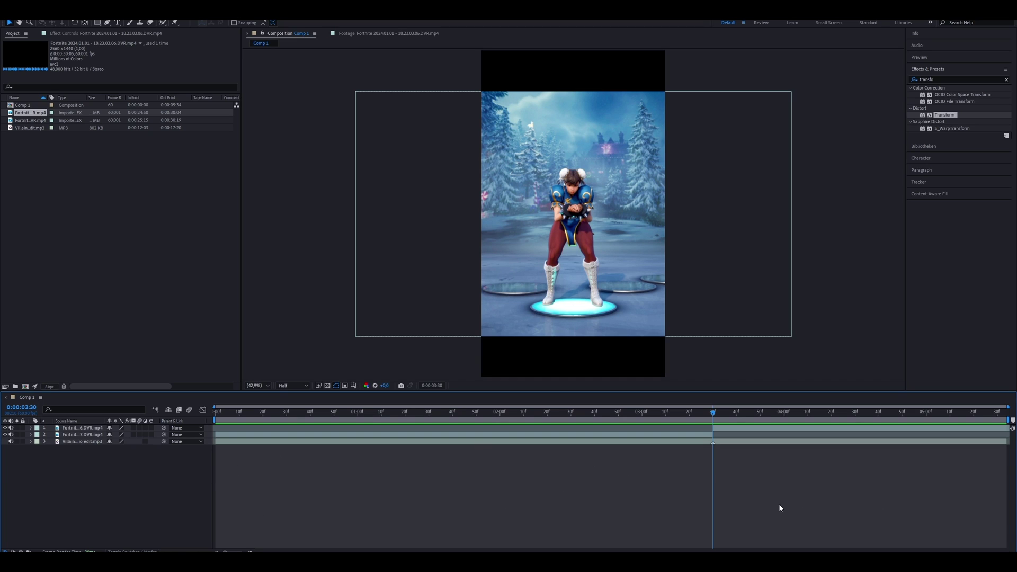
# Add Adjustment Layer 1 at the top of Comp 1, above both Chun-Li clips and the music
pyautogui.rightClick(620, 484)
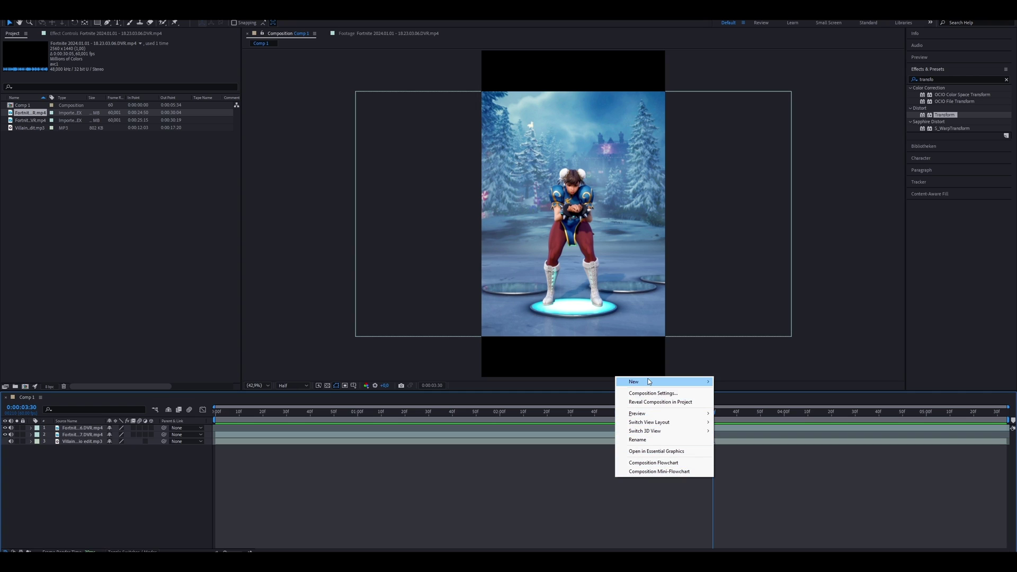
pyautogui.moveTo(649, 381)
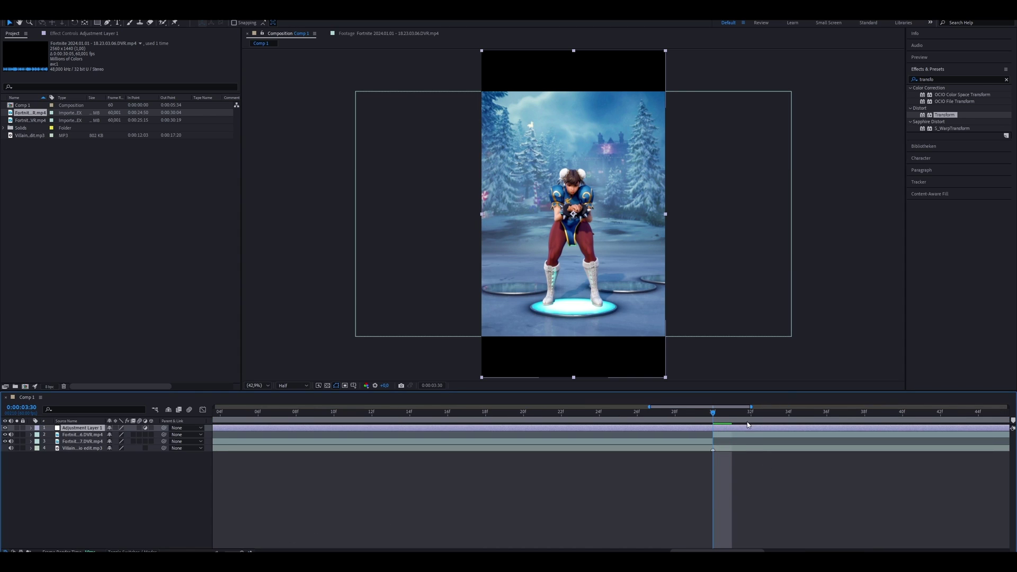
pyautogui.moveTo(729, 410); pyautogui.dragTo(737, 414)
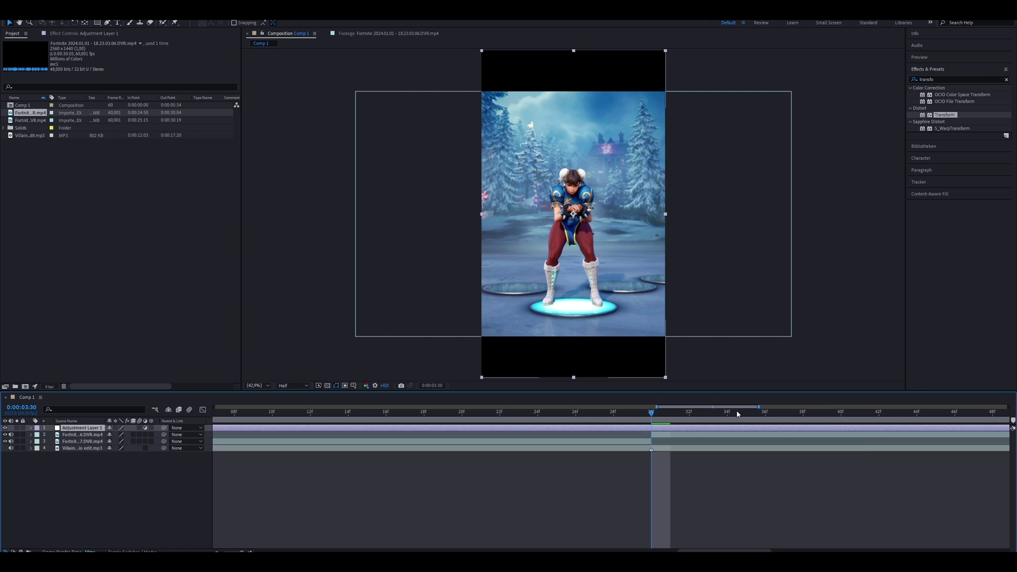
# Search 'expos' in Effects & Presets and apply Exposure to Adjustment Layer 1
pyautogui.click(653, 428)
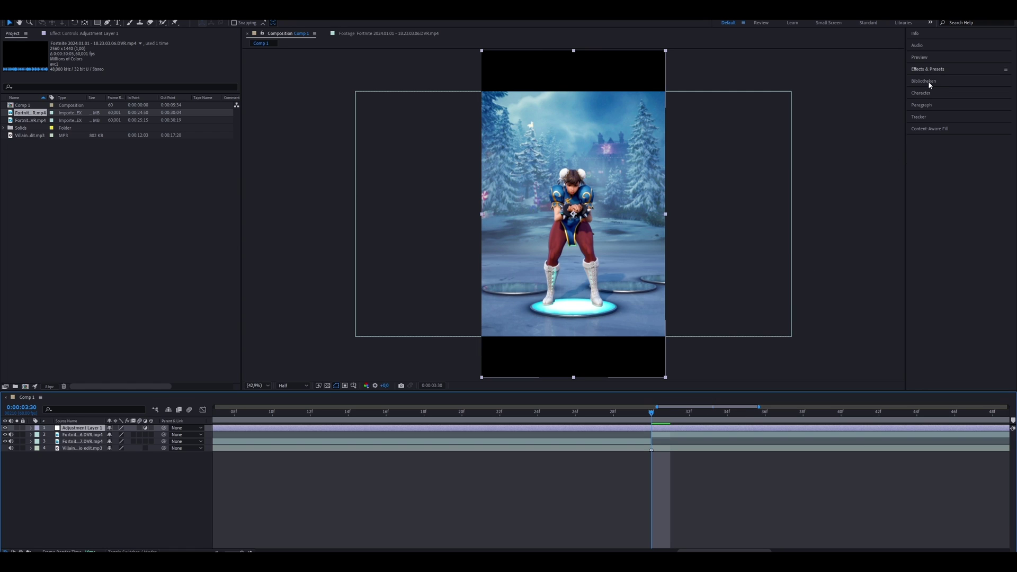
pyautogui.click(951, 68)
pyautogui.click(946, 78)
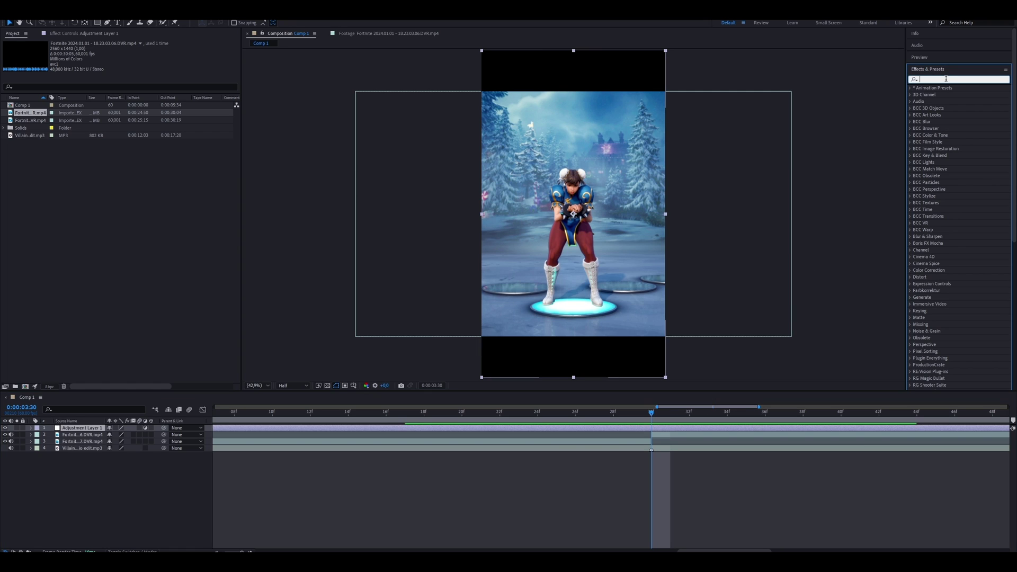
pyautogui.write('exposu')
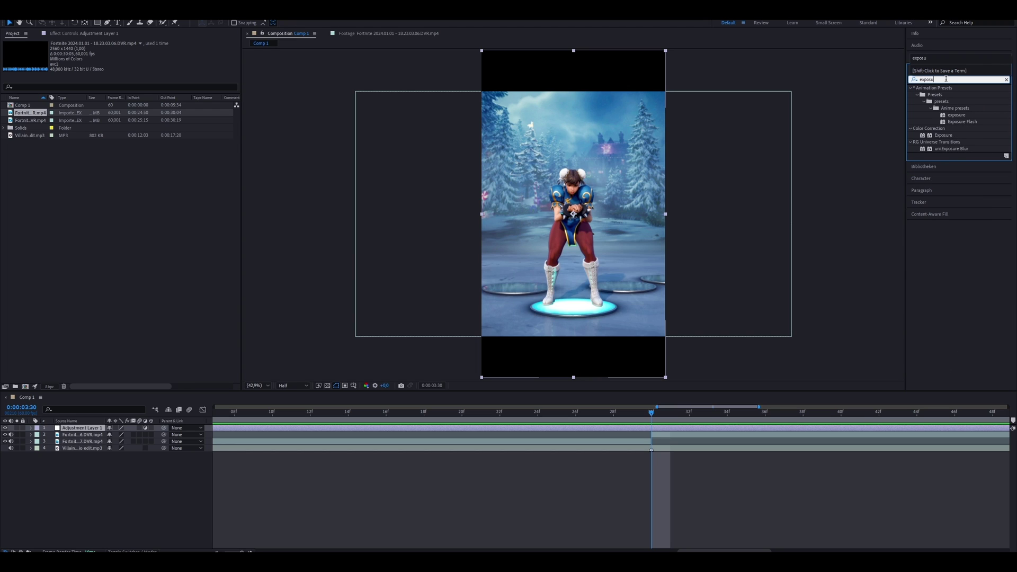
pyautogui.moveTo(955, 136); pyautogui.dragTo(960, 135)
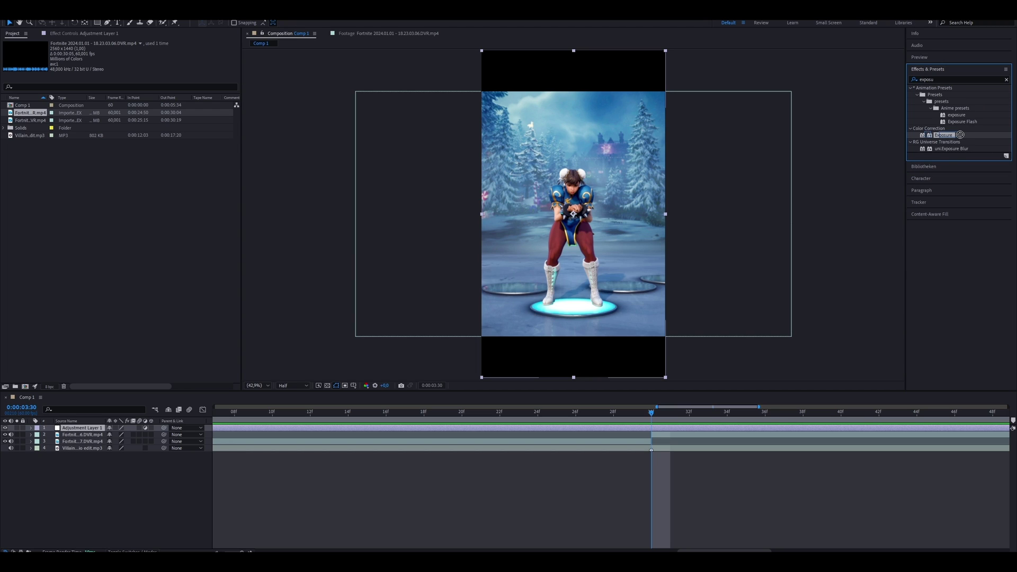
pyautogui.moveTo(824, 263); pyautogui.dragTo(659, 432)
pyautogui.click(644, 428)
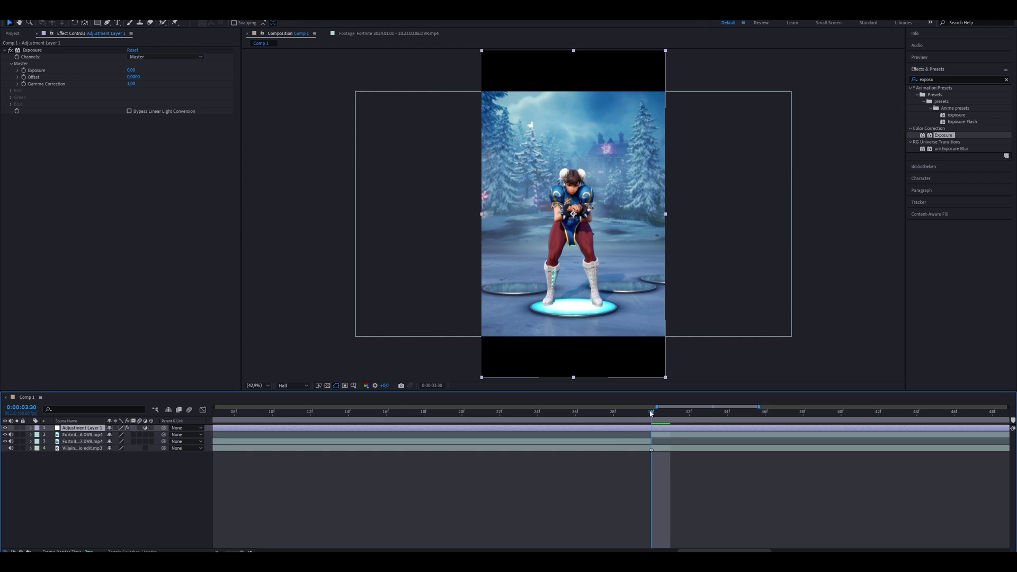
# Keyframe Exposure at 0 before the cut, 2.81 at 0:00:03:30, then 1.25, and preview
pyautogui.moveTo(643, 417); pyautogui.dragTo(633, 416)
pyautogui.click(614, 415)
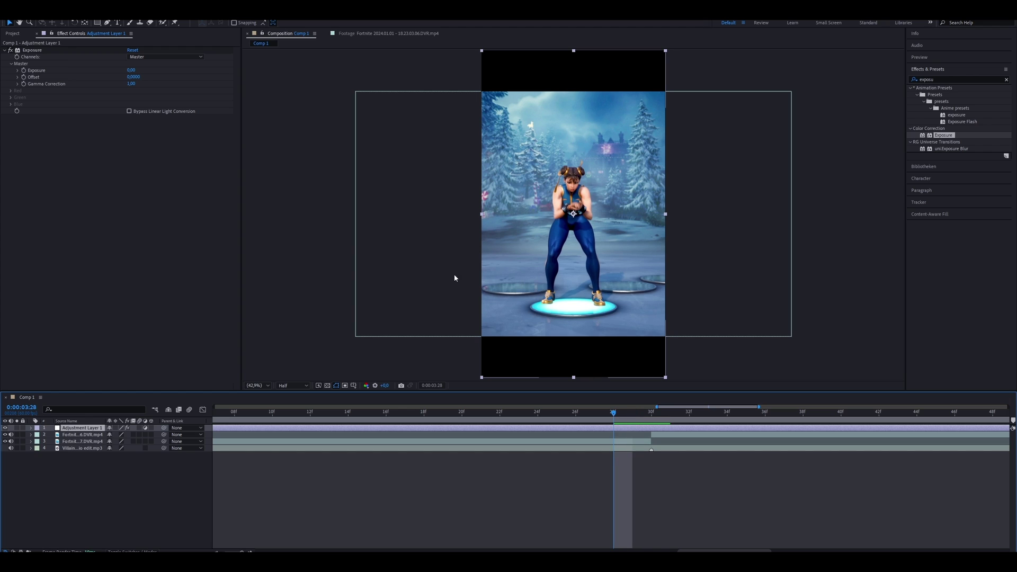
pyautogui.click(24, 73)
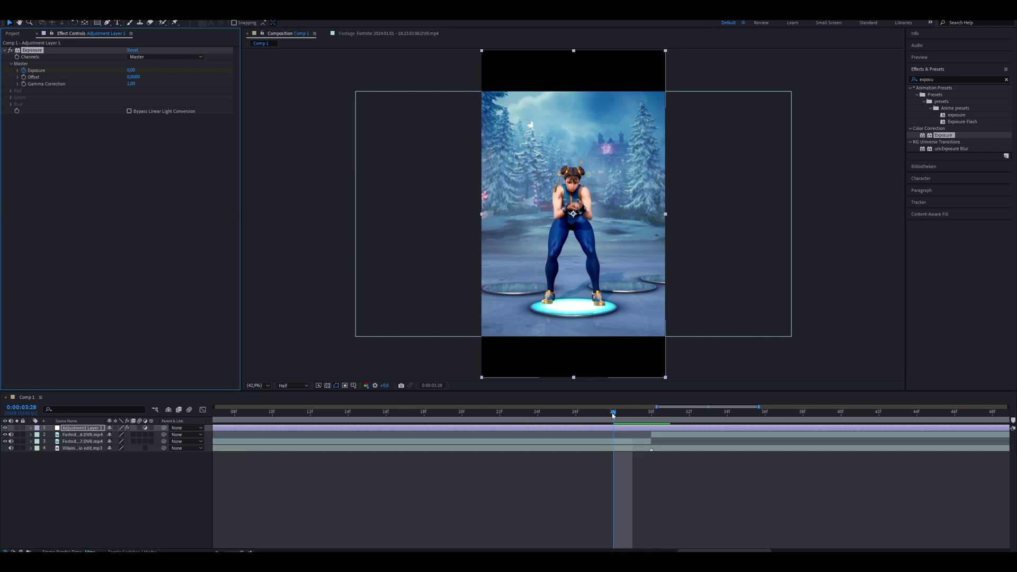
pyautogui.press('u')
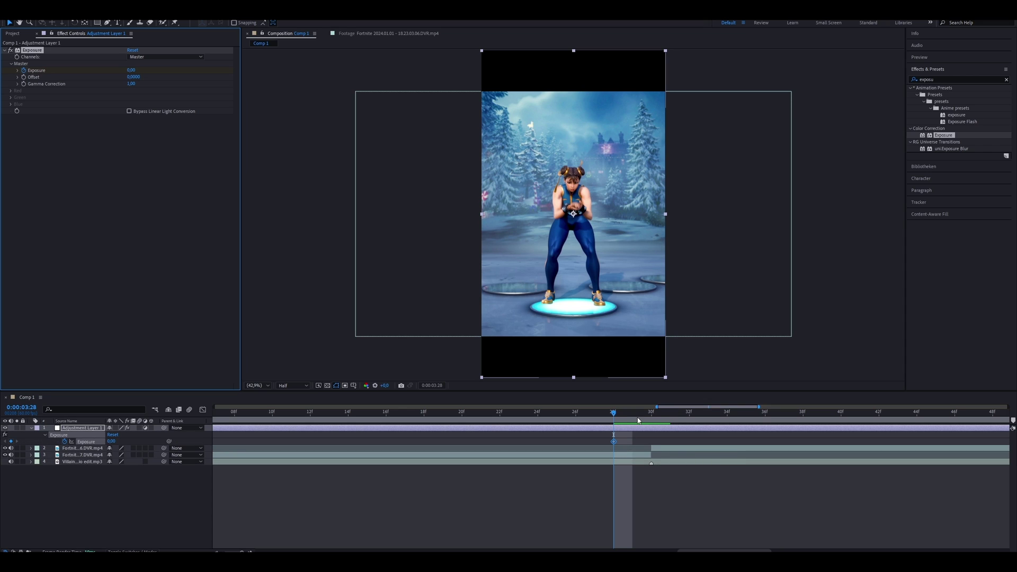
pyautogui.moveTo(634, 419); pyautogui.dragTo(650, 425)
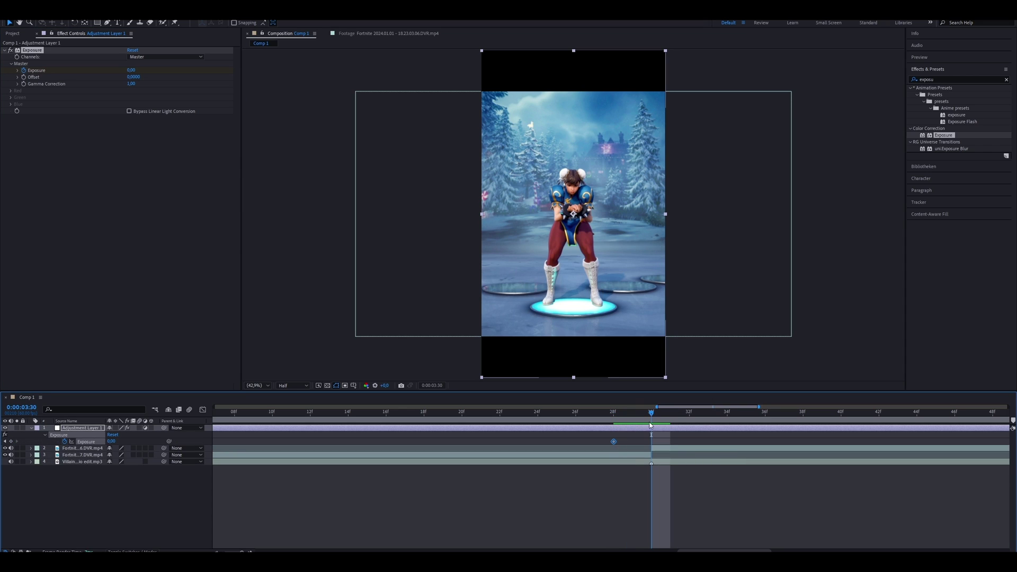
pyautogui.moveTo(129, 74); pyautogui.dragTo(238, 71)
pyautogui.press('space')
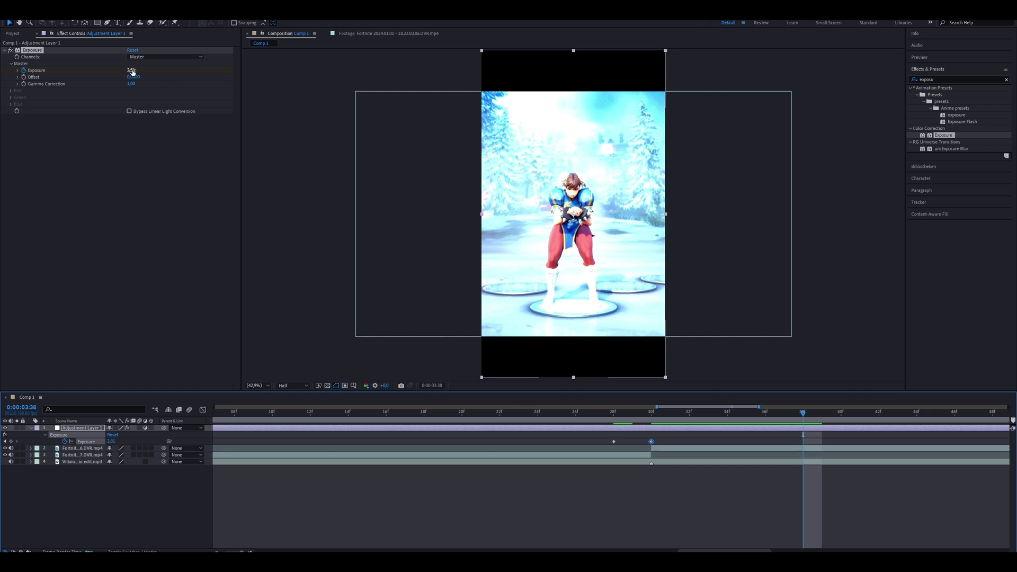
pyautogui.moveTo(132, 72); pyautogui.dragTo(133, 89)
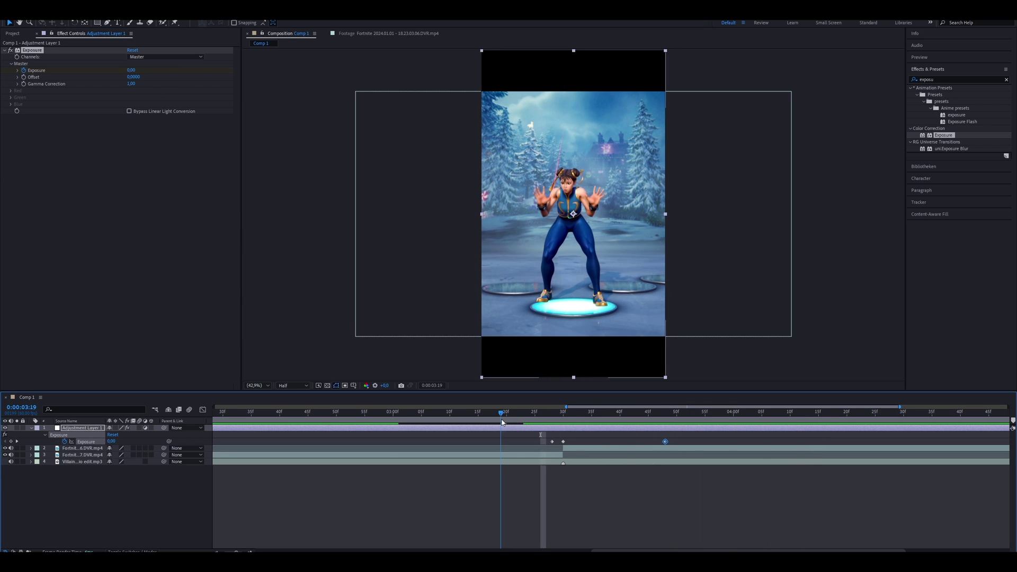
pyautogui.press('space')
pyautogui.press('space')
pyautogui.press('space')
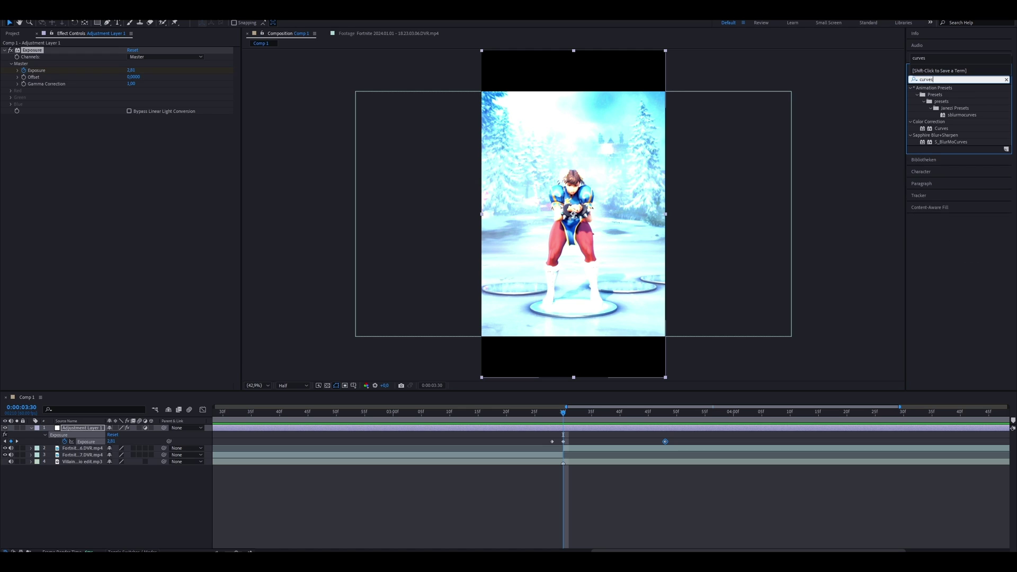
# Apply Curves to Adjustment Layer 1, pulling shadows down and lifting highlights into an S-curve
pyautogui.moveTo(937, 128); pyautogui.dragTo(952, 128)
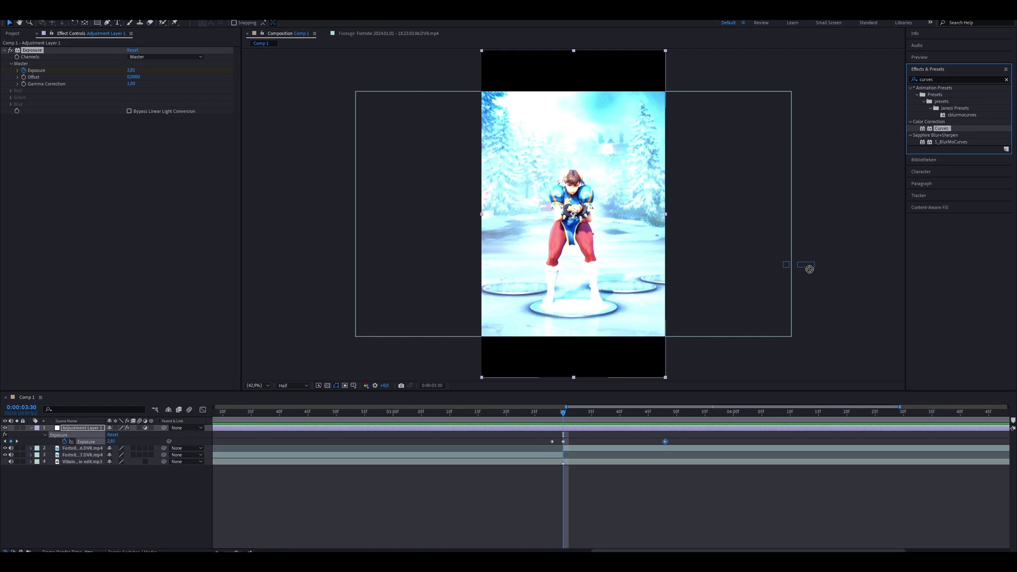
pyautogui.moveTo(809, 269); pyautogui.dragTo(600, 429)
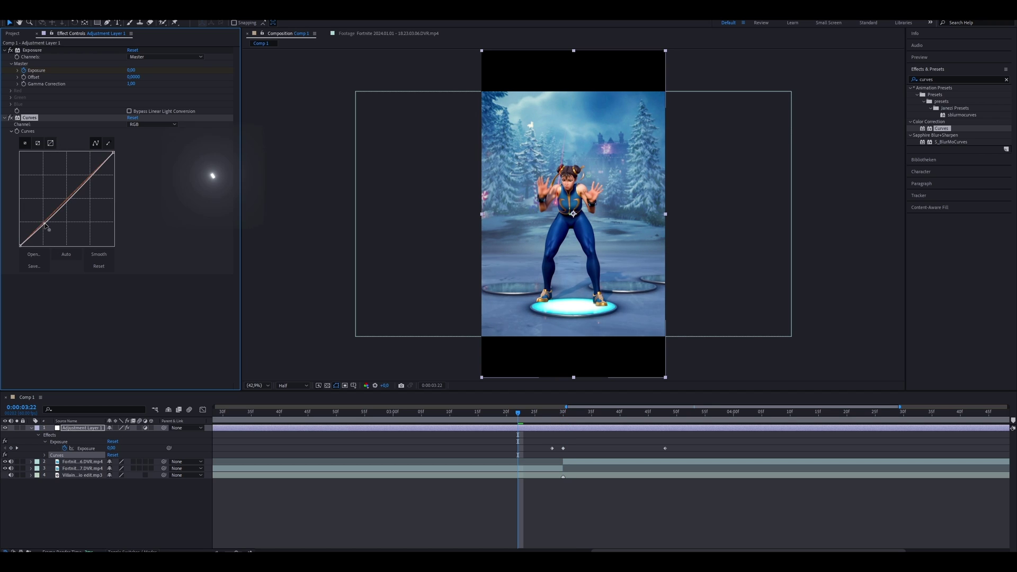
pyautogui.moveTo(45, 221); pyautogui.dragTo(45, 226)
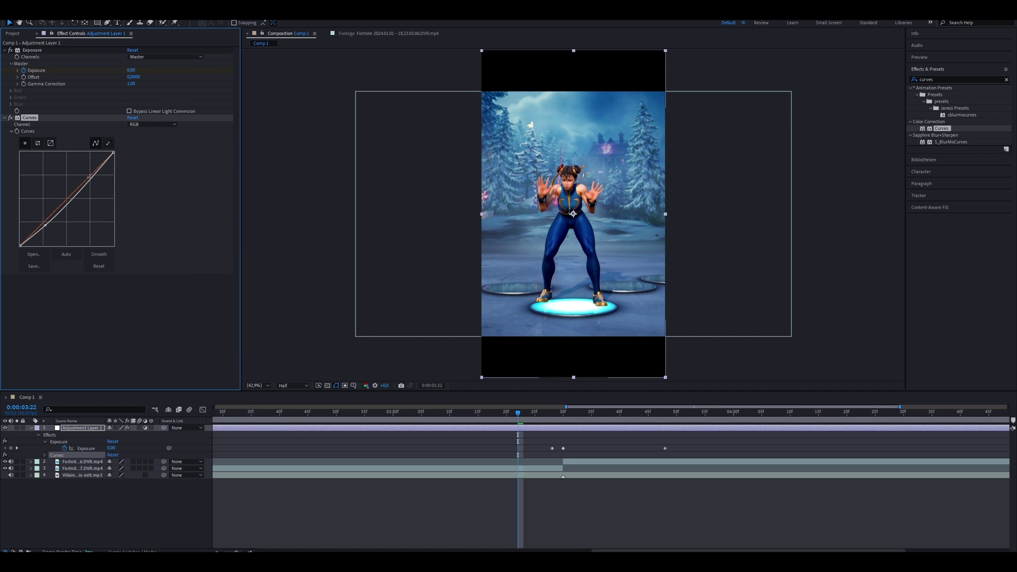
pyautogui.moveTo(91, 173); pyautogui.dragTo(88, 172)
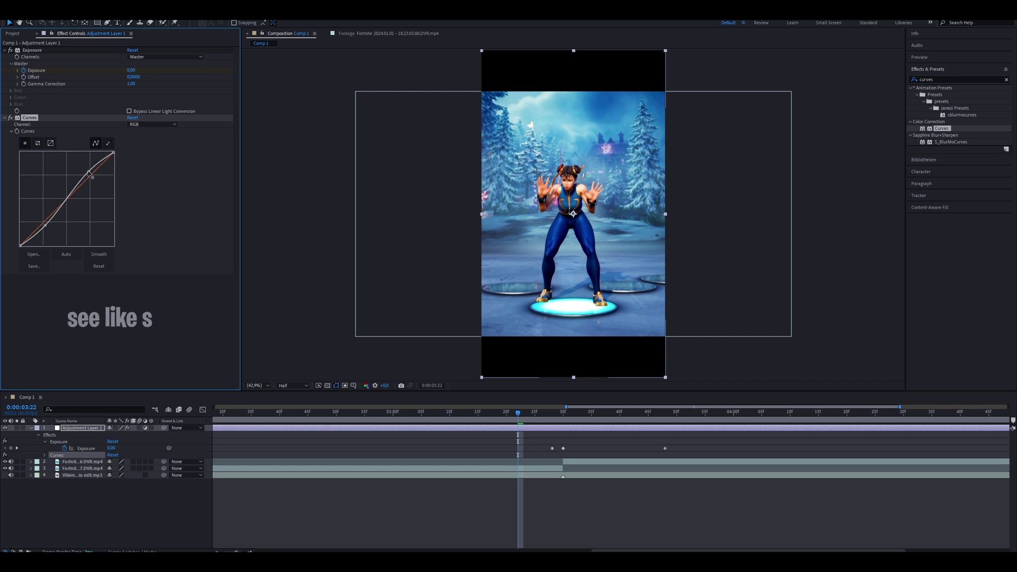
pyautogui.press('F2')
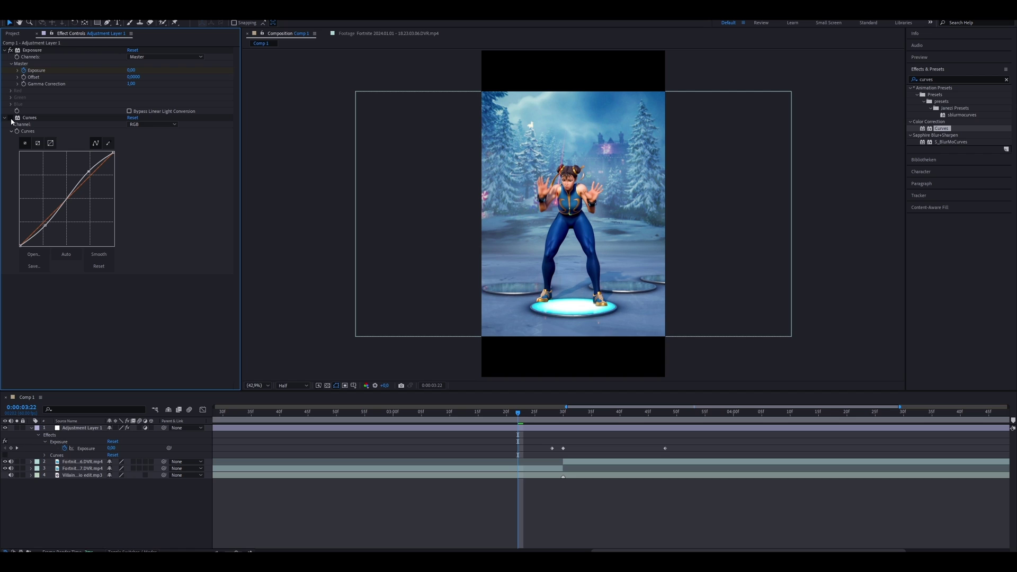
# Search 'hue' and apply Hue/Saturation to Adjustment Layer 1
pyautogui.click(932, 79)
pyautogui.write('hue')
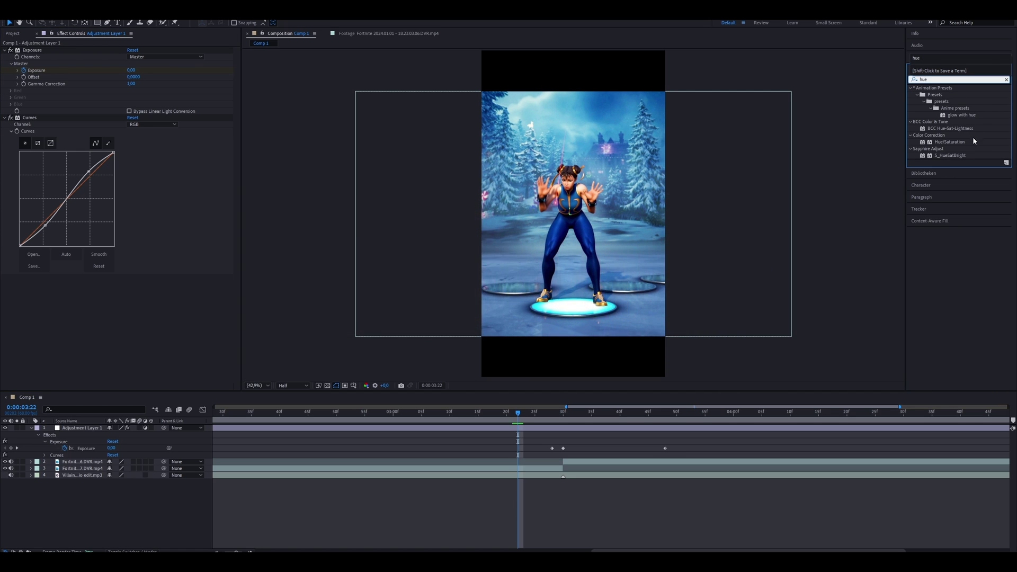
pyautogui.moveTo(971, 140); pyautogui.dragTo(557, 432)
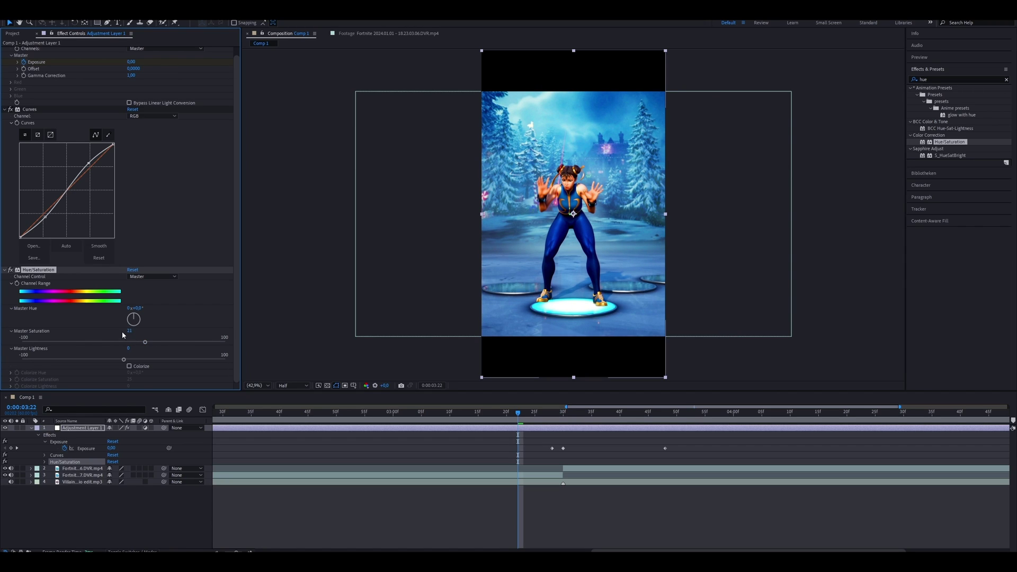
# Toggle Curves and Hue/Saturation off and on to compare the grade, then play the edit
pyautogui.click(10, 109)
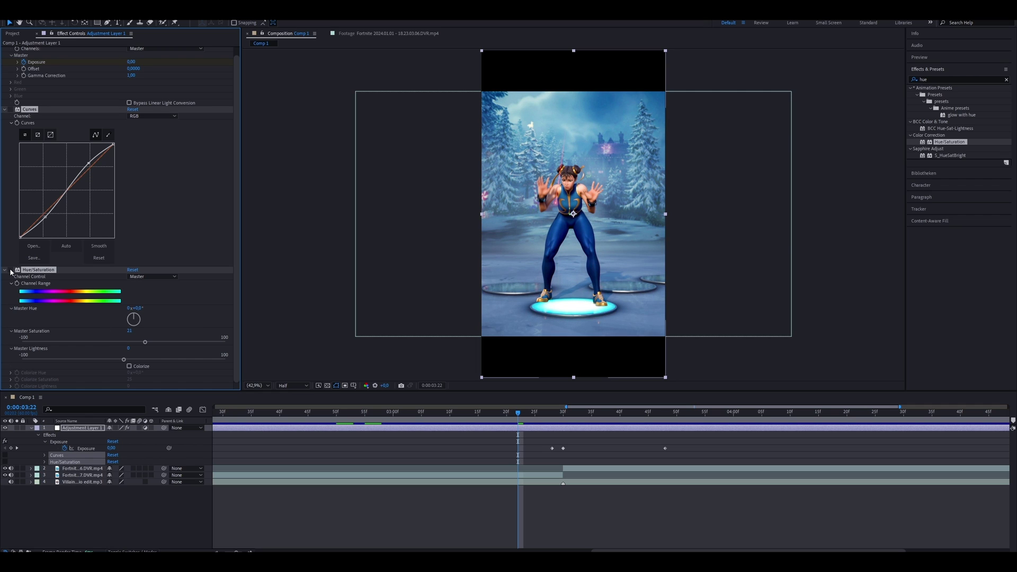
pyautogui.click(10, 270)
pyautogui.click(10, 271)
pyautogui.click(10, 270)
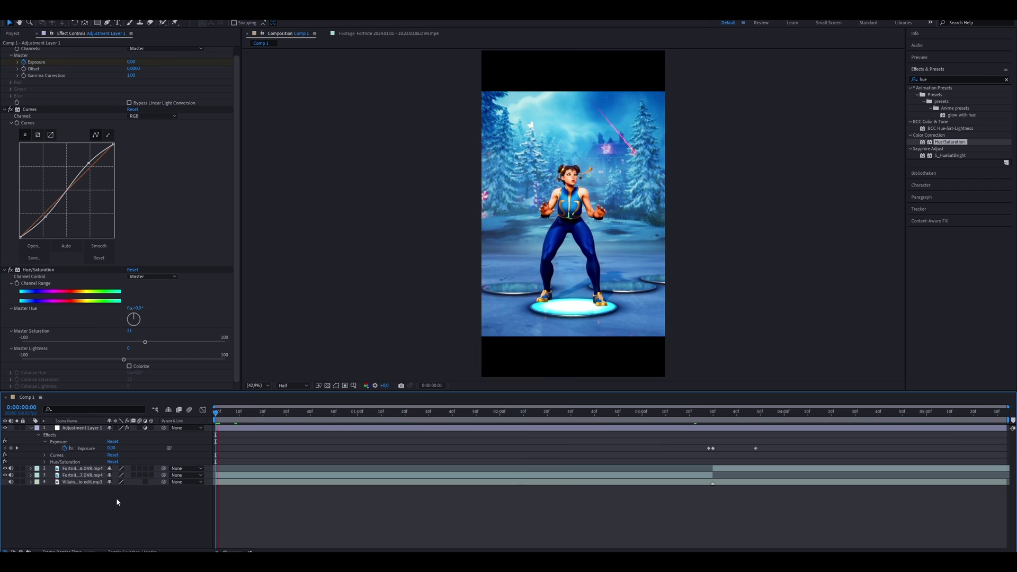
pyautogui.press('space')
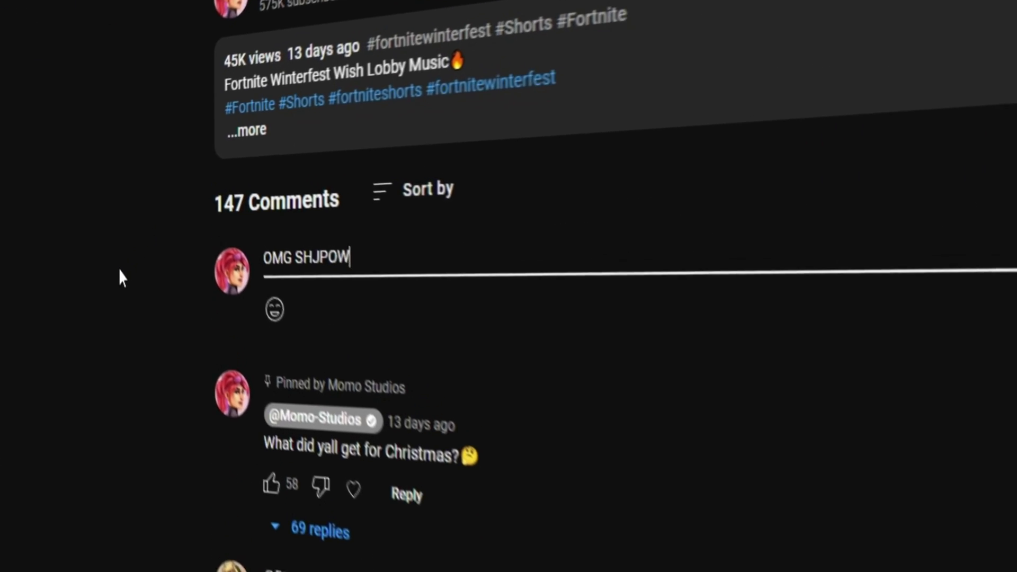
# Fix the comment typo and finish it as 'OW ME HOW TO DO CHUN LI THICC EDIT PLS :)'
pyautogui.press('BackSpace')
pyautogui.press('BackSpace')
pyautogui.press('BackSpace')
pyautogui.press('BackSpace')
pyautogui.write('OW ME HOW TO DO CHUN LI THICC ')
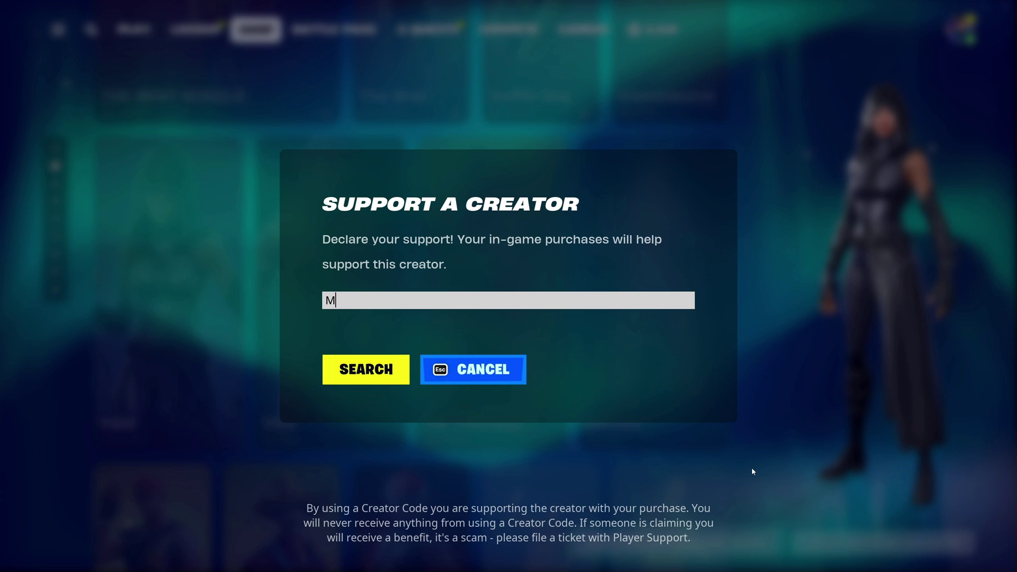
# Search for the creator code entered in the Support a Creator dialog
pyautogui.click(382, 367)
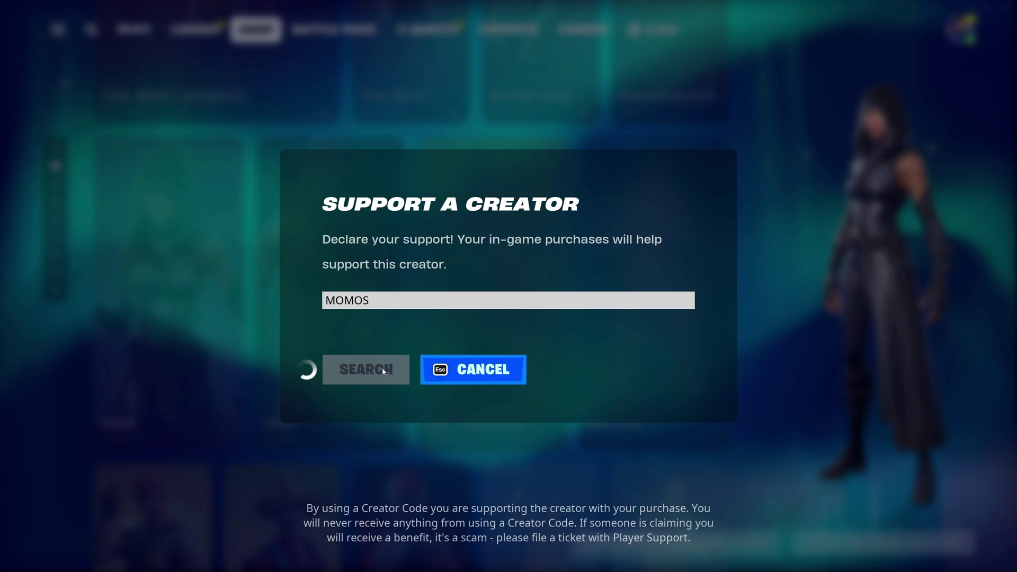